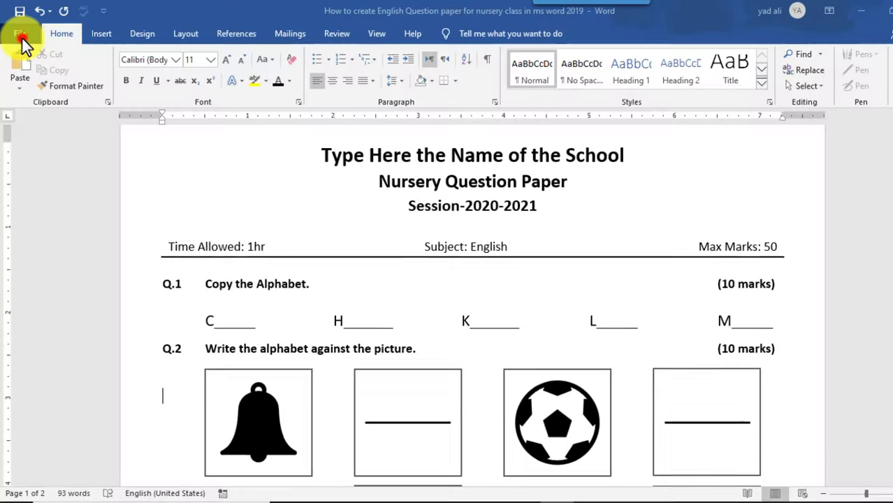
Start a new blank Word document for the question paper.
{"action": "left_click", "coordinate": [21, 37]}
{"action": "left_click", "coordinate": [36, 95]}
{"action": "left_click", "coordinate": [193, 164]}
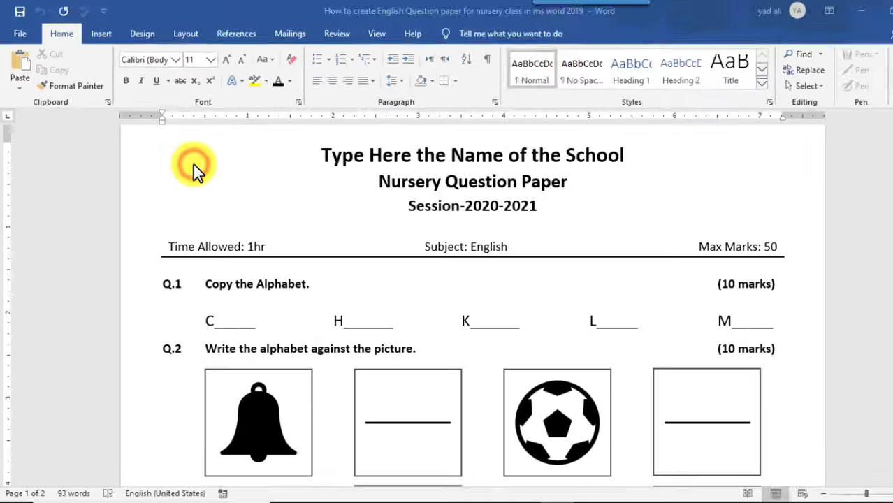
Set the page size to A4 with the 0.5-inch custom margins.
{"action": "left_click", "coordinate": [186, 34]}
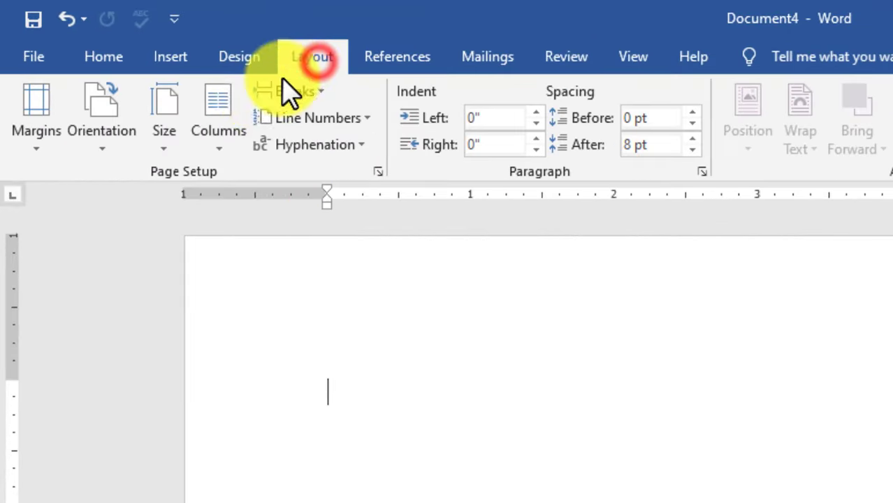
{"action": "left_click", "coordinate": [157, 143]}
{"action": "left_click", "coordinate": [230, 343]}
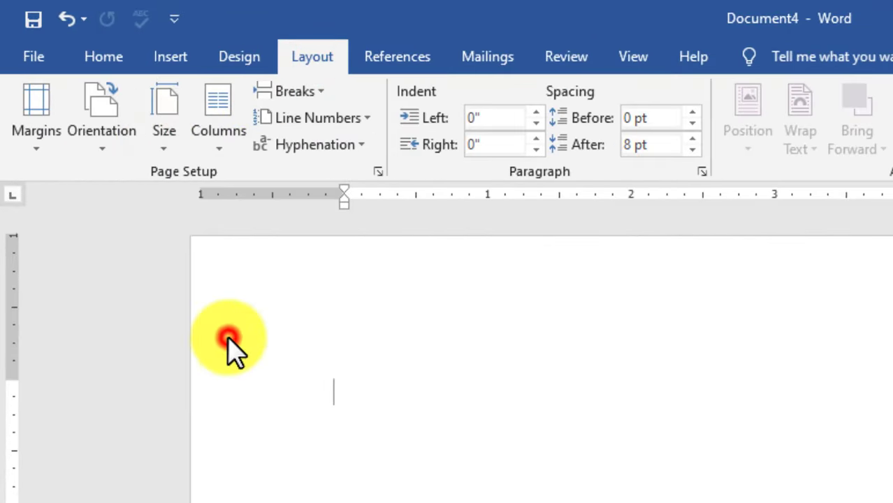
{"action": "left_click", "coordinate": [44, 148]}
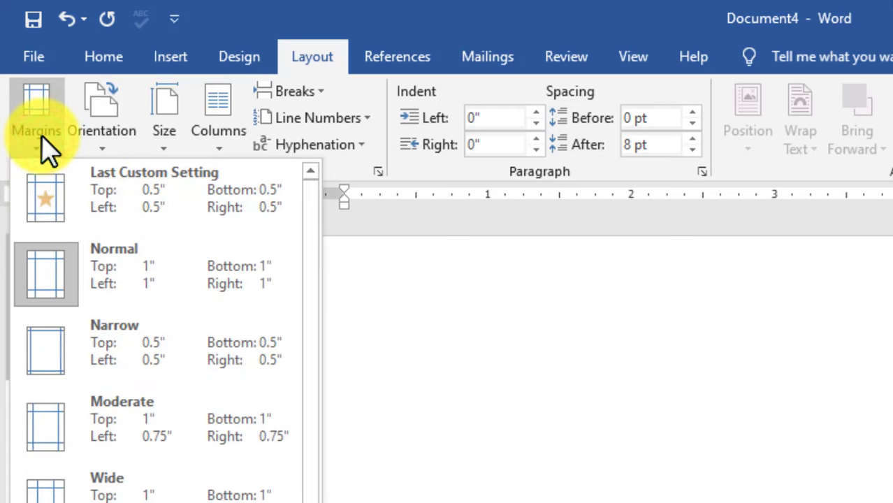
{"action": "left_click", "coordinate": [143, 213]}
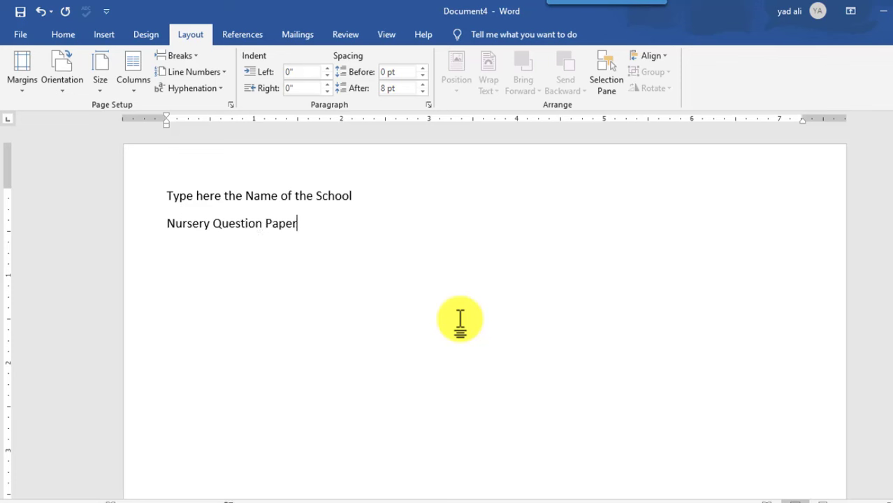
Type the header lines ending in Session 2020-2021, then tab across to 'Subject: English'.
{"action": "type", "text": "-2021"}
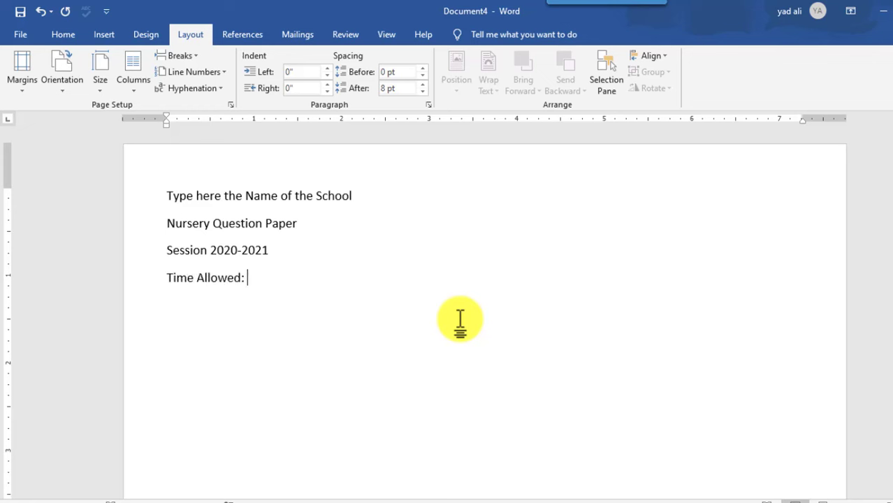
{"action": "key", "text": "Tab"}
{"action": "key", "text": "Tab"}
{"action": "key", "text": "Tab"}
{"action": "key", "text": "Tab"}
{"action": "type", "text": "Subject: English"}
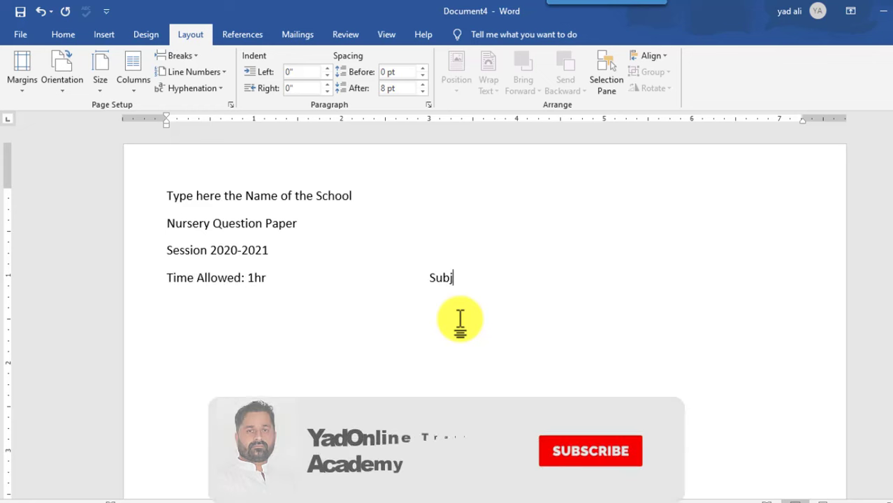
{"action": "key", "text": "Tab"}
{"action": "key", "text": "Tab"}
{"action": "key", "text": "Tab"}
{"action": "key", "text": "Tab"}
{"action": "key", "text": "Tab"}
{"action": "key", "text": "Tab"}
Finish the details row with 'Max Marks:50' on the same line and centre it.
{"action": "type", "text": "Max Marks:50"}
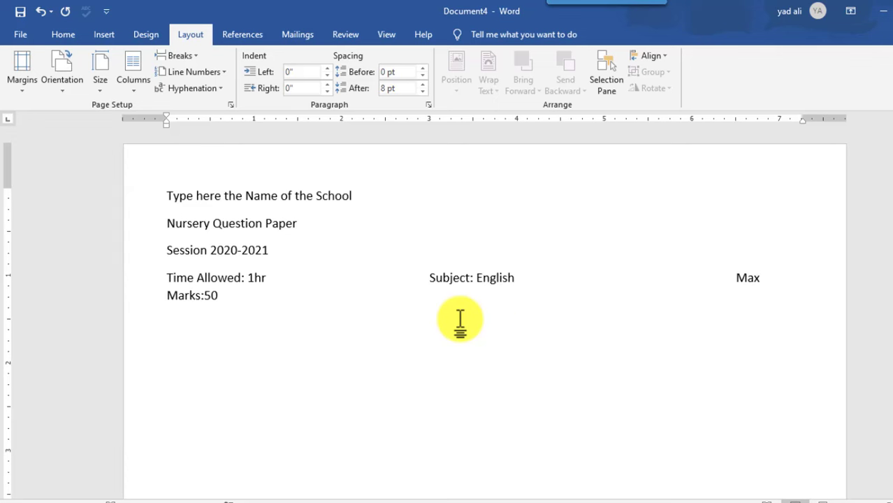
{"action": "left_click", "coordinate": [723, 277]}
{"action": "key", "text": "BackSpace"}
{"action": "left_click", "coordinate": [63, 34]}
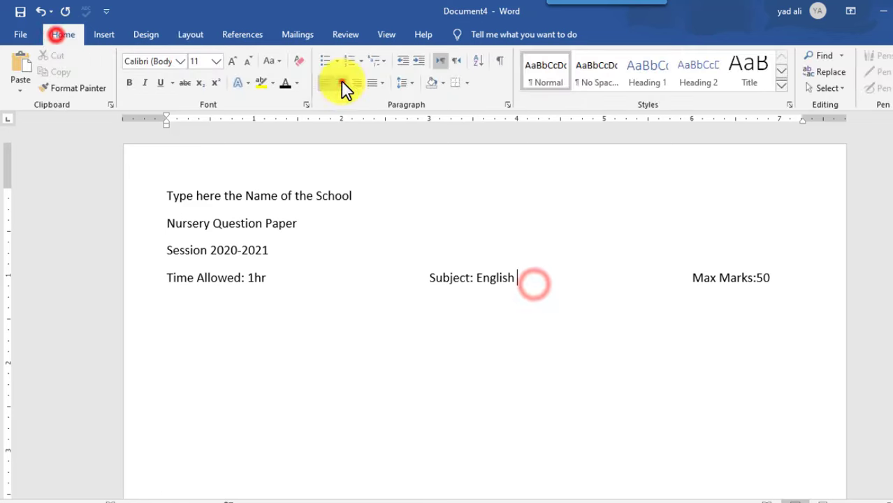
{"action": "left_click", "coordinate": [341, 83]}
Centre the three title lines, remove their space after, and add a blank line below Session.
{"action": "left_click_drag", "start_coordinate": [160, 190], "coordinate": [285, 249]}
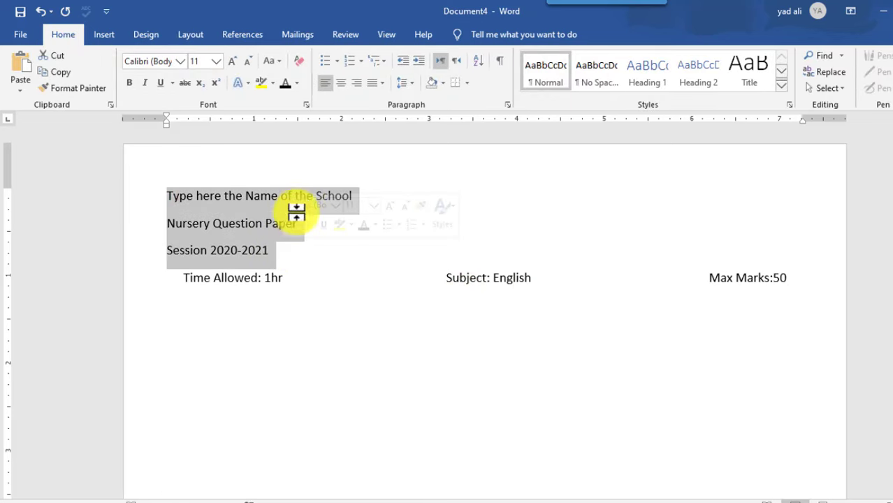
{"action": "left_click", "coordinate": [341, 83]}
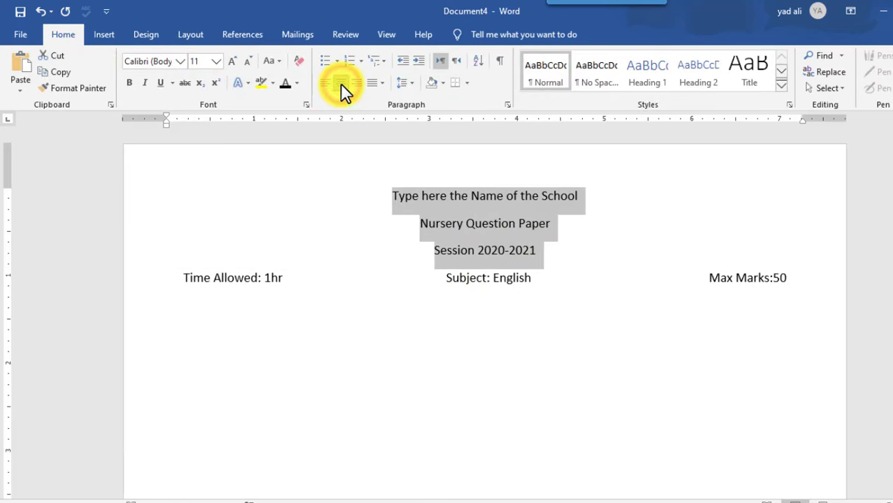
{"action": "left_click", "coordinate": [191, 35]}
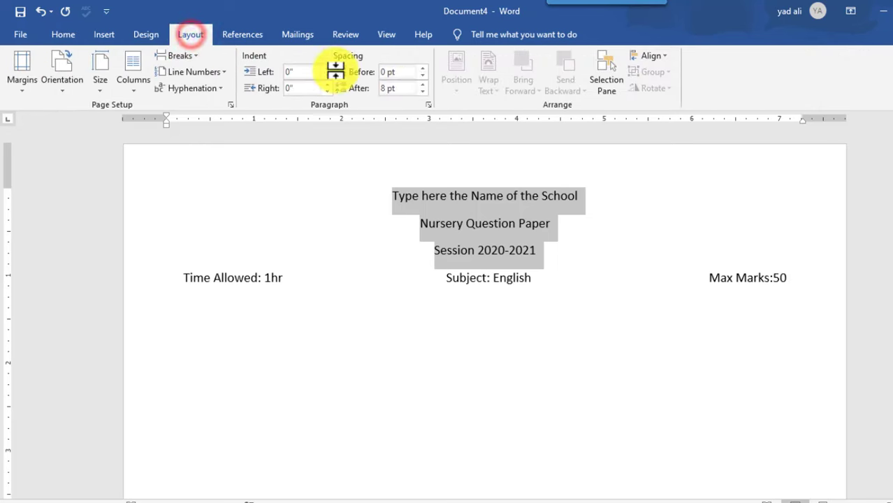
{"action": "left_click", "coordinate": [422, 91]}
{"action": "left_click", "coordinate": [524, 269]}
{"action": "left_click", "coordinate": [549, 229]}
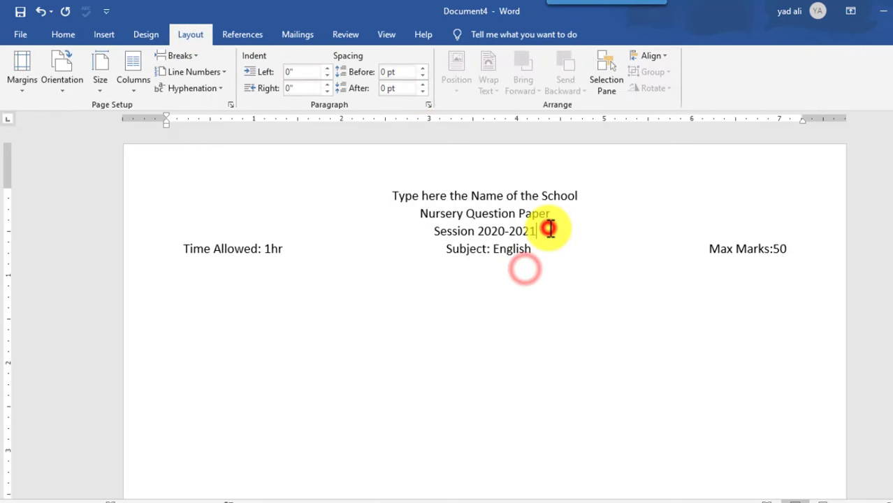
{"action": "key", "text": "Return"}
{"action": "left_click", "coordinate": [592, 292]}
Enlarge the school name and paper title lines to 14 pt.
{"action": "left_click_drag", "start_coordinate": [391, 195], "coordinate": [560, 207]}
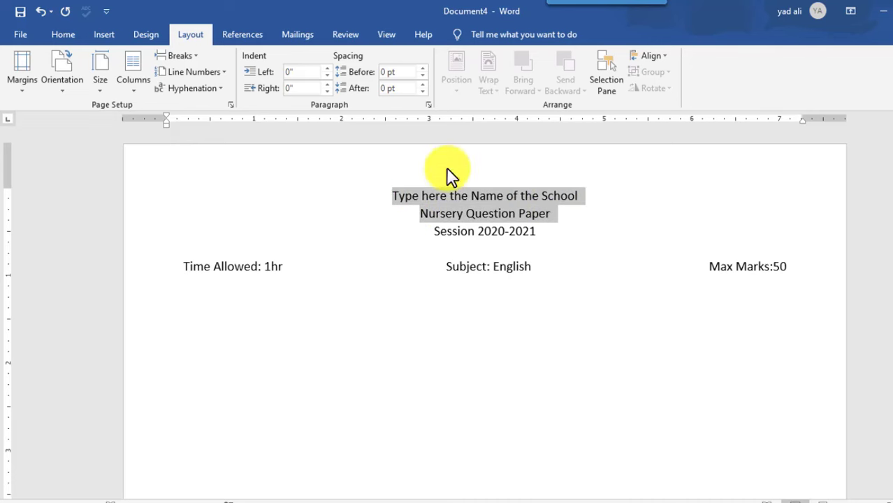
{"action": "left_click", "coordinate": [63, 34]}
{"action": "left_click", "coordinate": [235, 61]}
{"action": "left_click", "coordinate": [233, 60]}
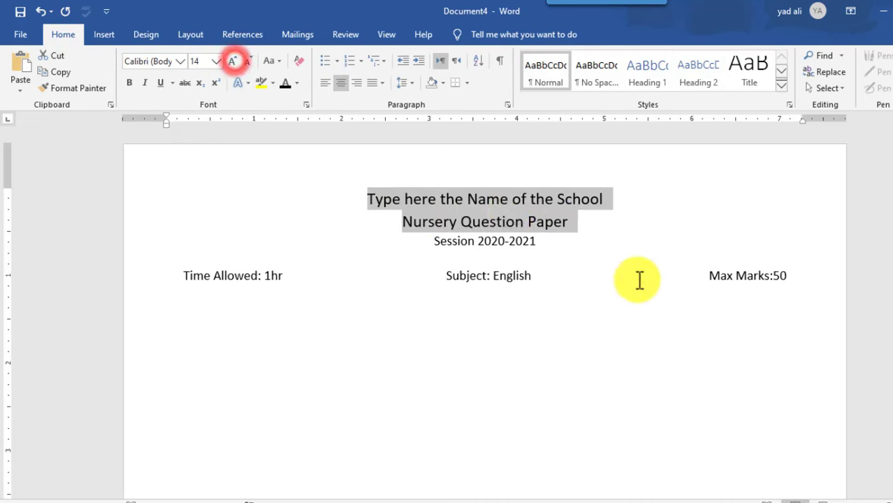
{"action": "left_click", "coordinate": [623, 273]}
Enlarge the school name to 16 pt and make all three header lines bold.
{"action": "left_click_drag", "start_coordinate": [361, 197], "coordinate": [606, 197]}
{"action": "left_click", "coordinate": [232, 60]}
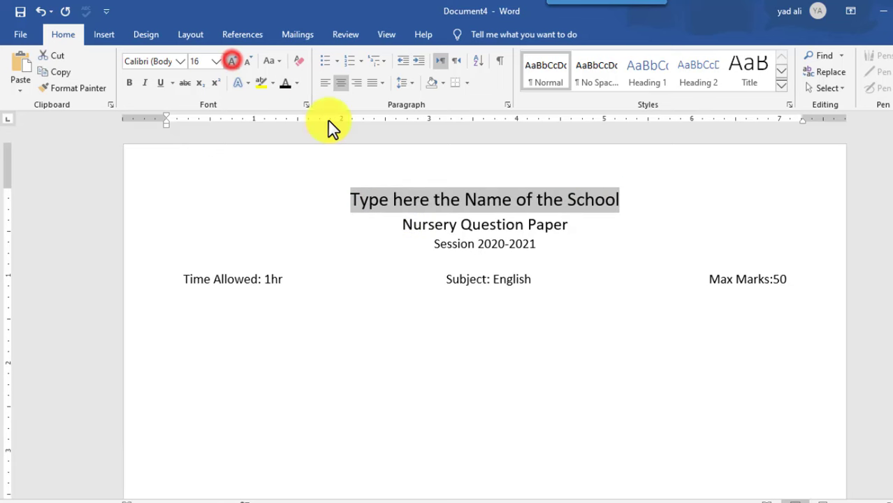
{"action": "left_click", "coordinate": [534, 246]}
{"action": "left_click_drag", "start_coordinate": [343, 199], "coordinate": [612, 245]}
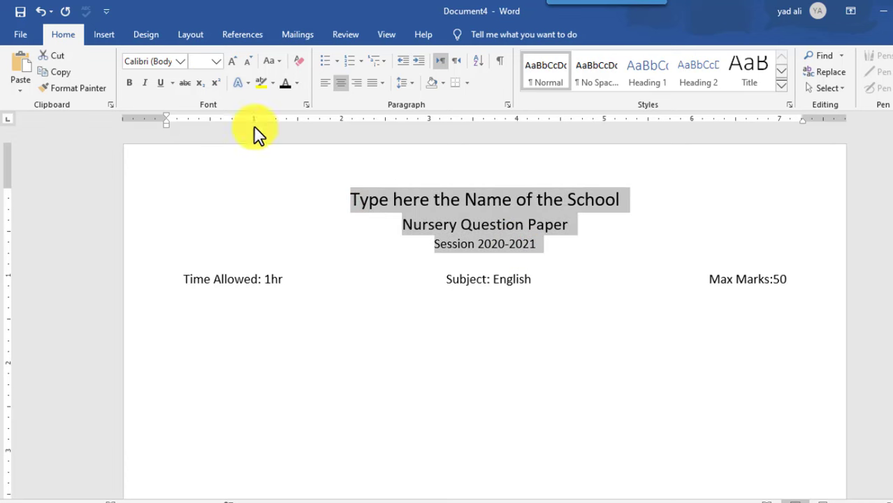
{"action": "left_click", "coordinate": [129, 82]}
{"action": "left_click", "coordinate": [549, 309]}
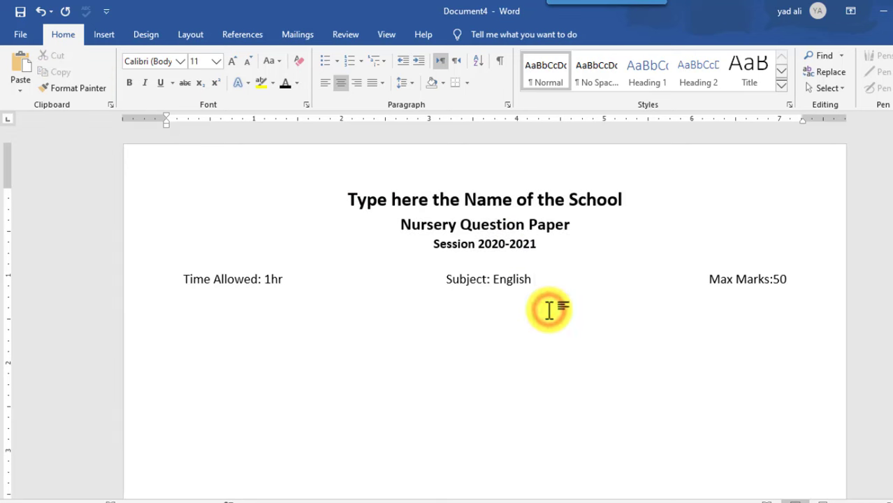
Add an underscore rule under the details row, left-align the next line, and begin Q.1.
{"action": "left_click", "coordinate": [792, 279]}
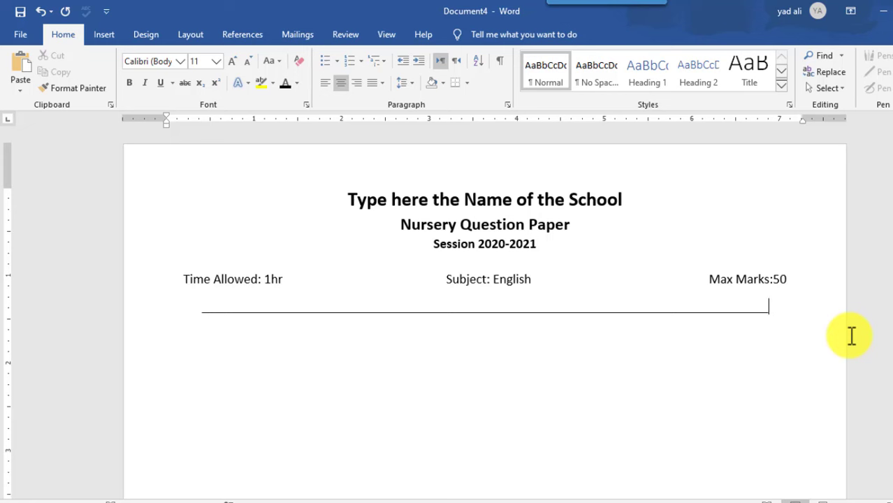
{"action": "key", "text": "Return"}
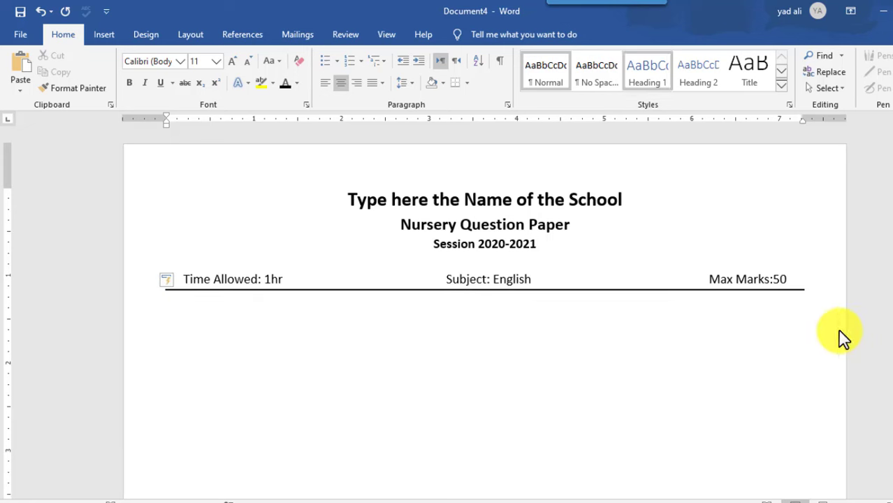
{"action": "left_click", "coordinate": [323, 81]}
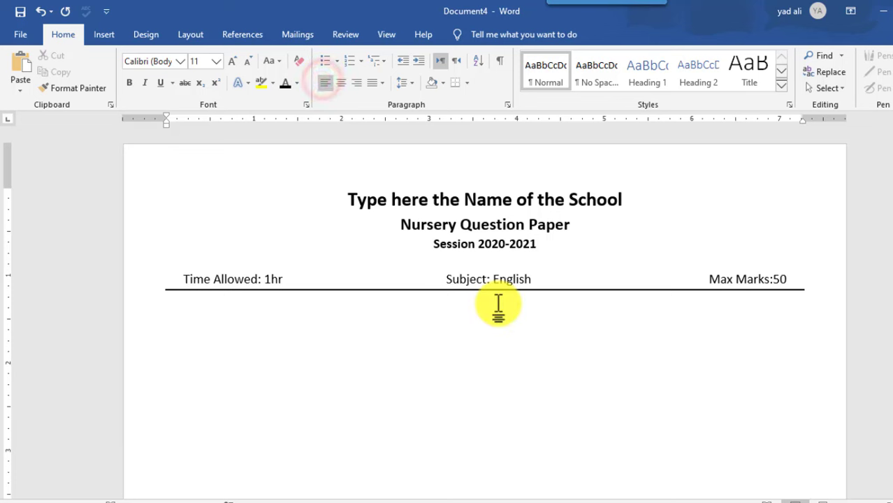
{"action": "type", "text": "Q.1 Copy the Alphabet."}
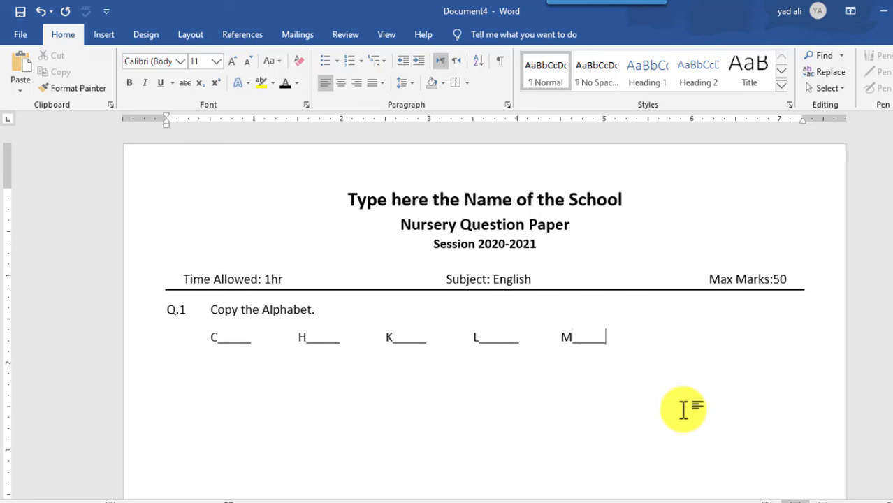
Enlarge the C H K L M letter blanks to 14 pt and widen the gap before M.
{"action": "left_click_drag", "start_coordinate": [203, 338], "coordinate": [623, 333]}
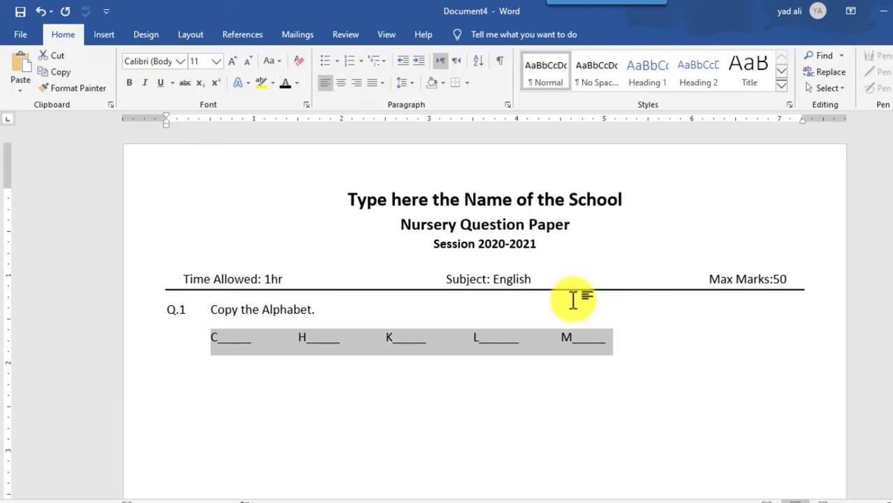
{"action": "left_click", "coordinate": [232, 61]}
{"action": "left_click", "coordinate": [231, 60]}
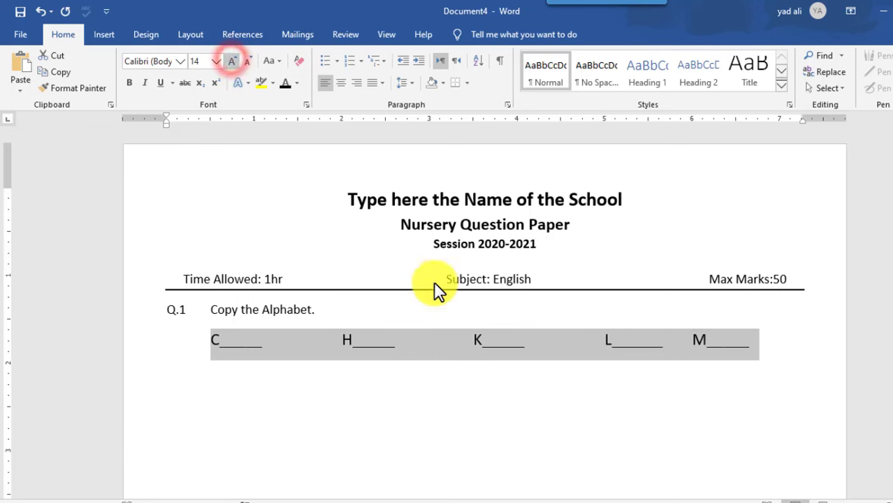
{"action": "left_click", "coordinate": [548, 409]}
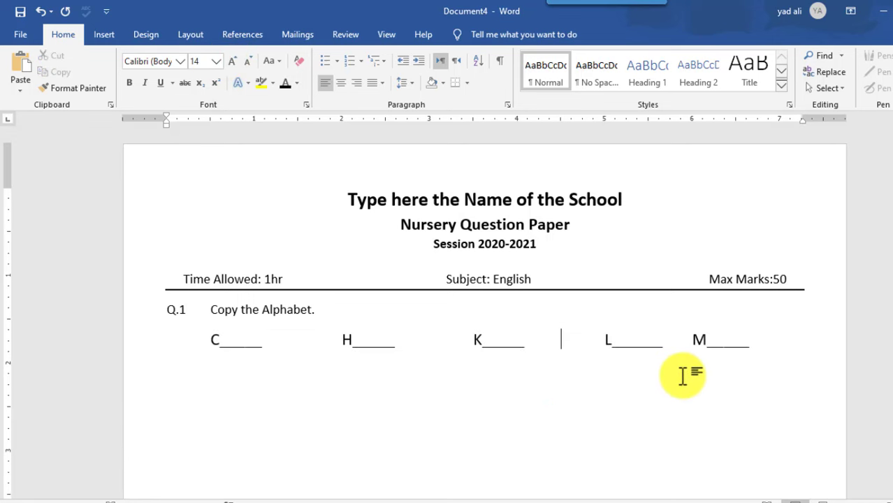
{"action": "left_click", "coordinate": [689, 341]}
{"action": "key", "text": "Tab"}
{"action": "left_click", "coordinate": [692, 418]}
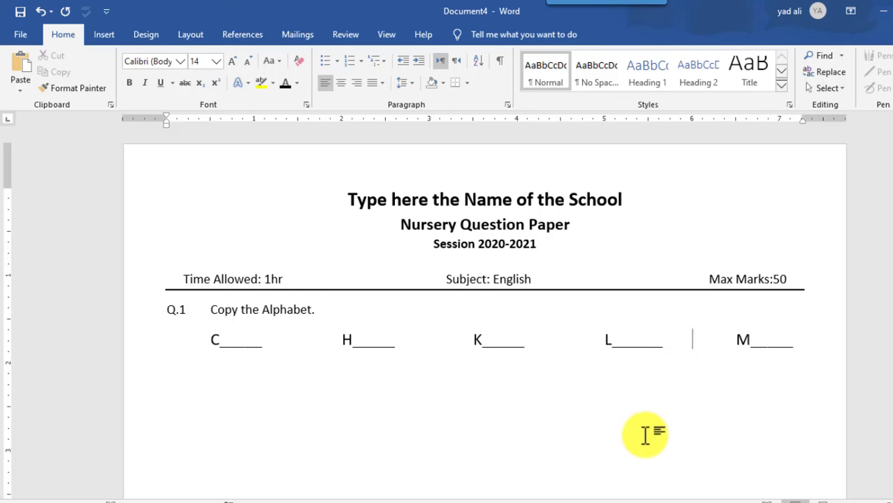
{"action": "left_click", "coordinate": [812, 349]}
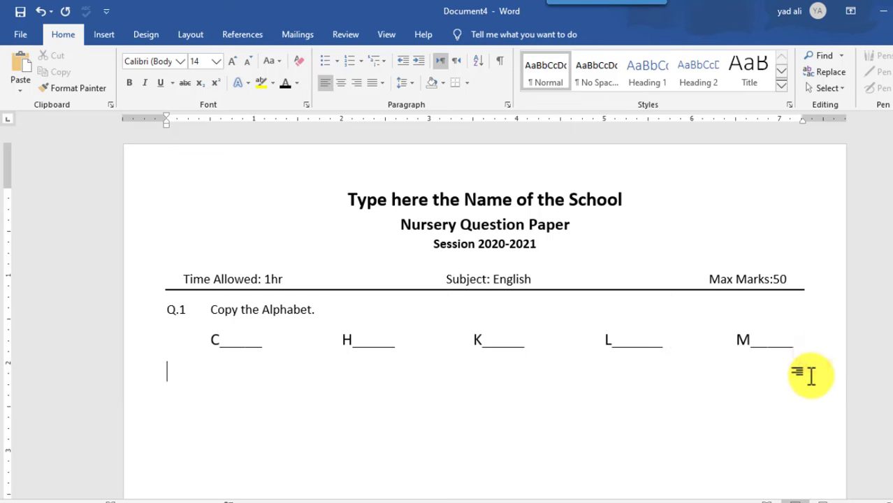
Add 'Q.2 Write the Alphabets against the picture' with an indented new line below.
{"action": "type", "text": "Q.2"}
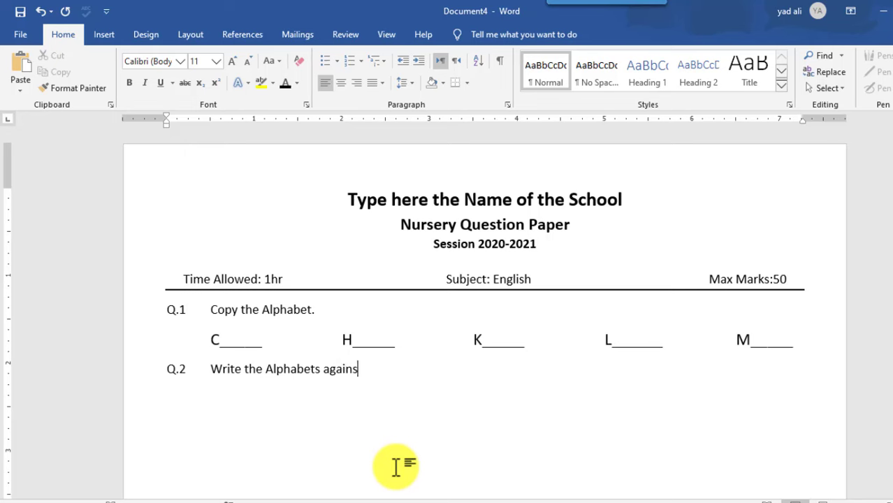
{"action": "type", "text": "the picturer"}
{"action": "key", "text": "Return"}
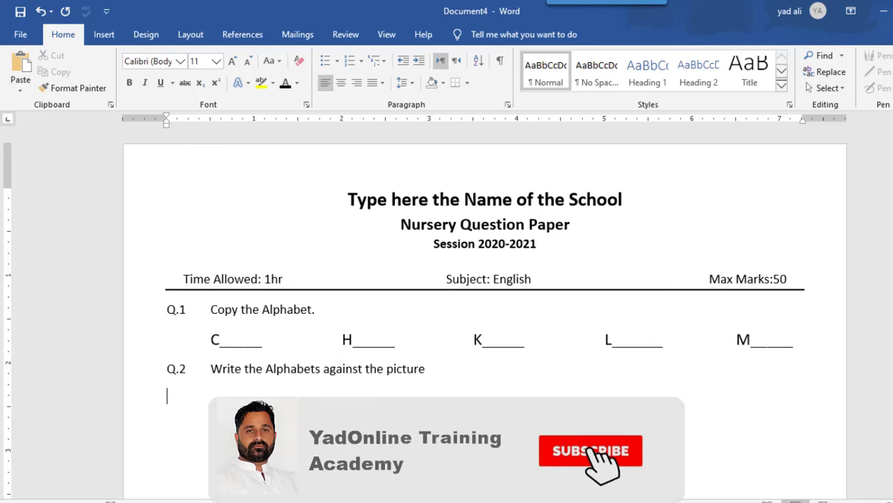
{"action": "key", "text": "Tab"}
{"action": "scroll", "coordinate": [385, 375], "scroll_direction": "down", "scroll_amount": 1}
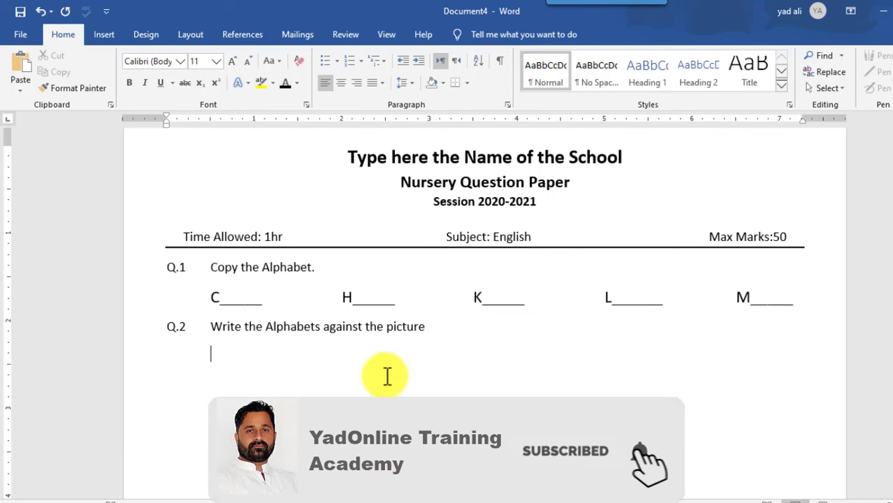
Turn on page gridlines and draw a rectangle just below Q.2.
{"action": "left_click", "coordinate": [396, 36]}
{"action": "left_click", "coordinate": [306, 71]}
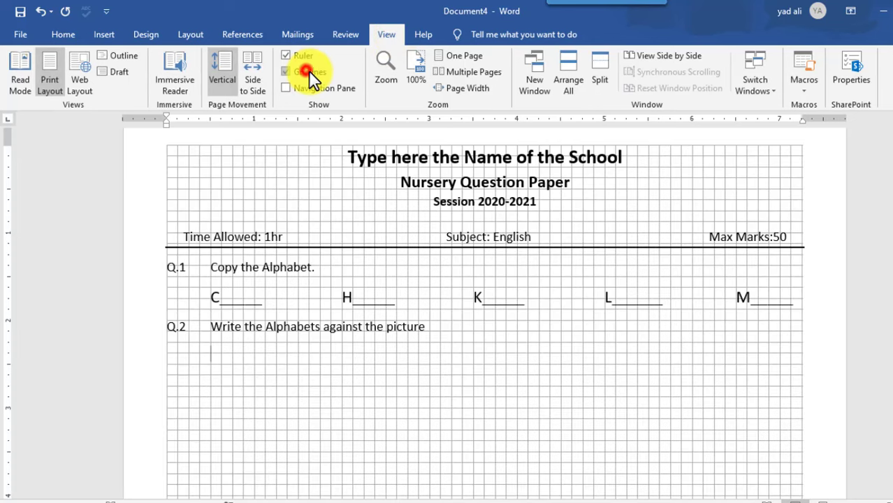
{"action": "left_click", "coordinate": [104, 34]}
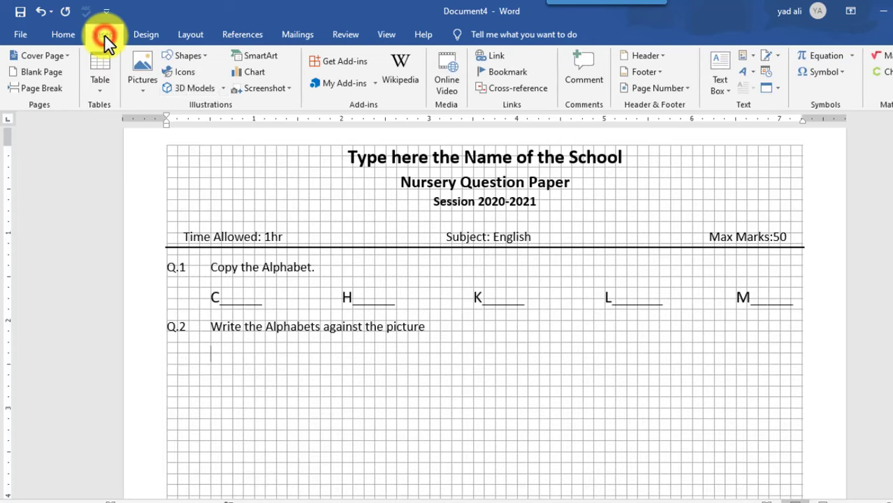
{"action": "left_click", "coordinate": [207, 56]}
{"action": "left_click", "coordinate": [212, 92]}
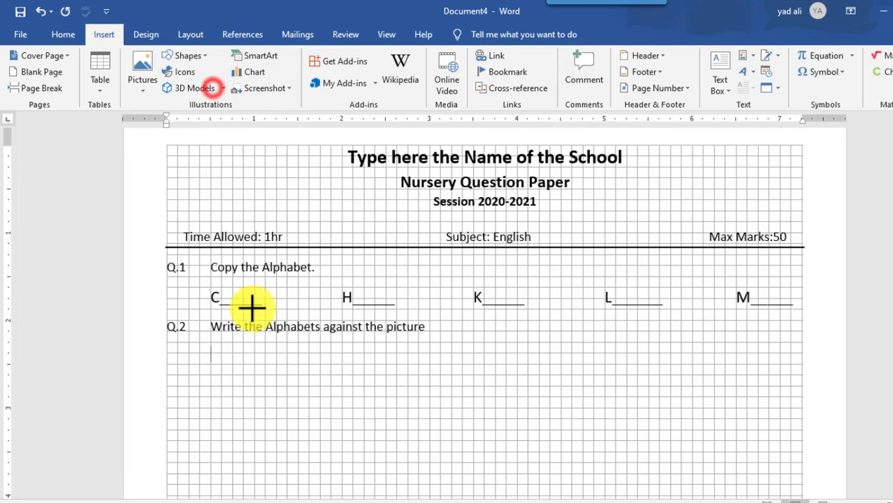
{"action": "left_click", "coordinate": [267, 389]}
{"action": "left_click_drag", "start_coordinate": [312, 400], "coordinate": [261, 361]}
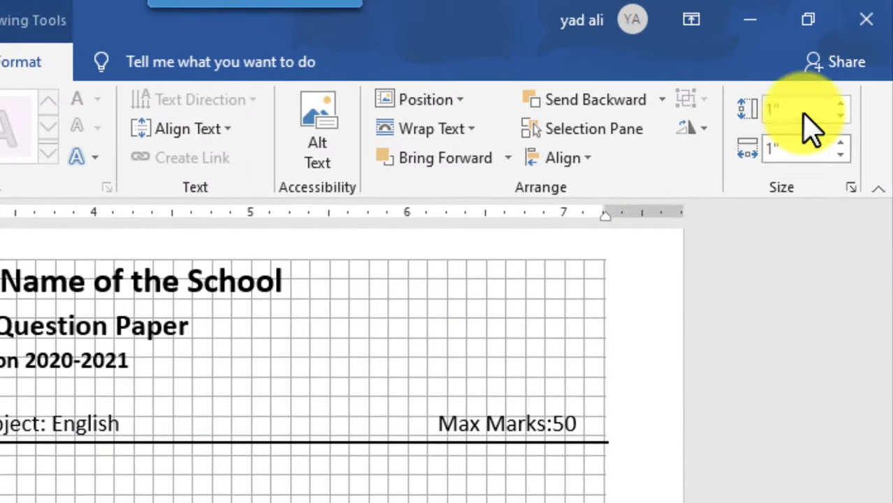
Size the square to 1.25 by 1.25 inches.
{"action": "left_click", "coordinate": [816, 103]}
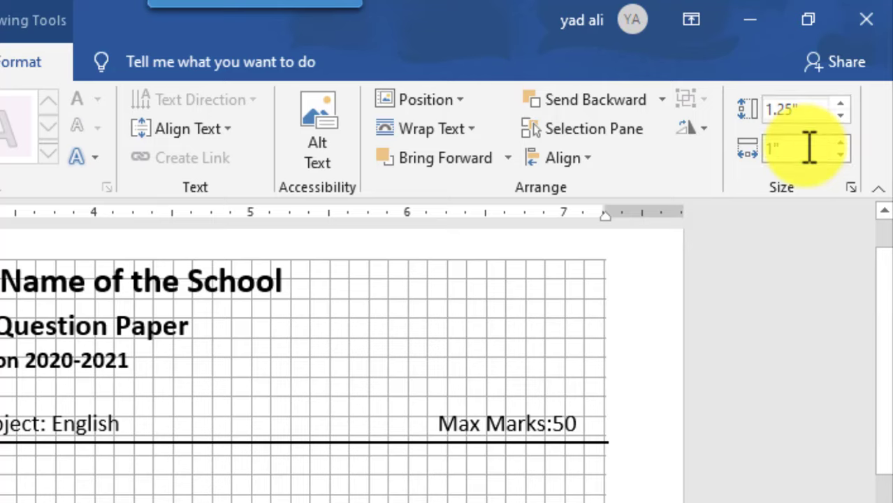
{"action": "left_click", "coordinate": [808, 149]}
{"action": "type", "text": "1.25"}
{"action": "key", "text": "Return"}
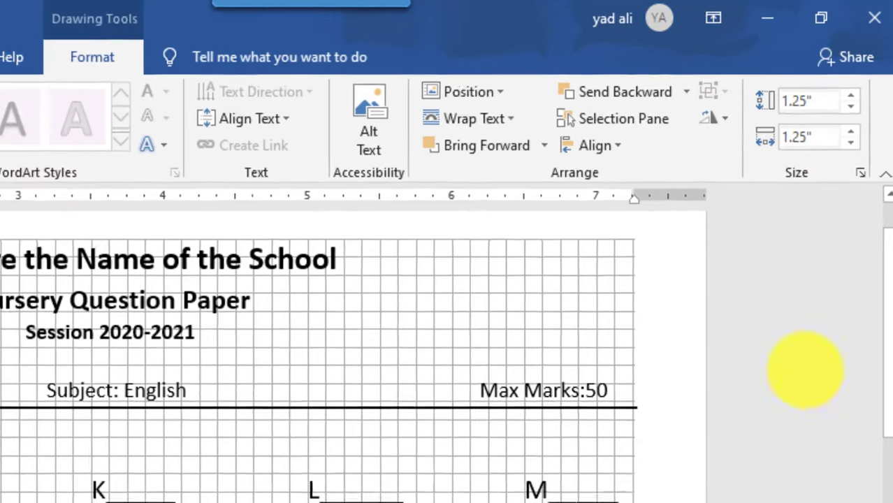
{"action": "scroll", "coordinate": [870, 226], "scroll_direction": "down", "scroll_amount": 3}
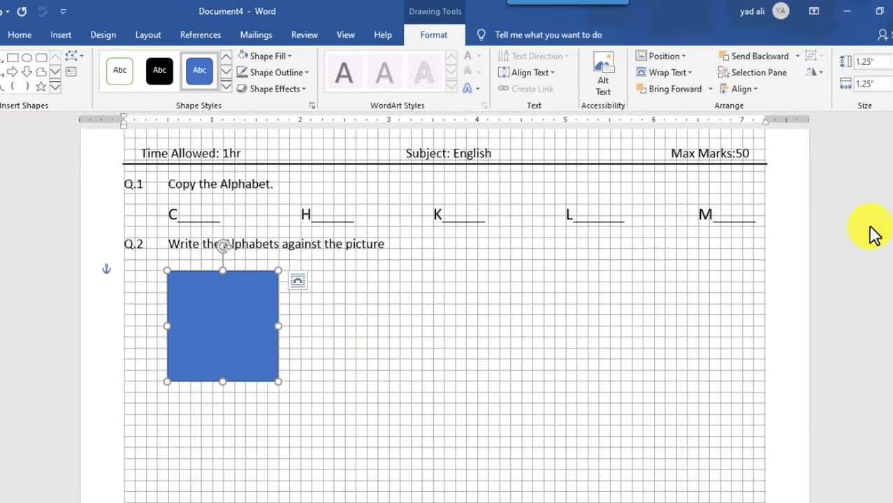
Give the square a white fill and a grey outline.
{"action": "left_click", "coordinate": [245, 56]}
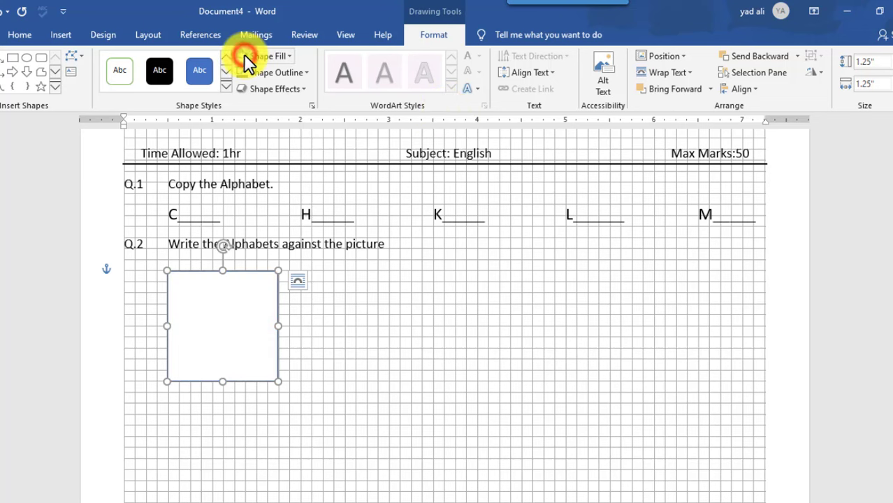
{"action": "left_click", "coordinate": [302, 72]}
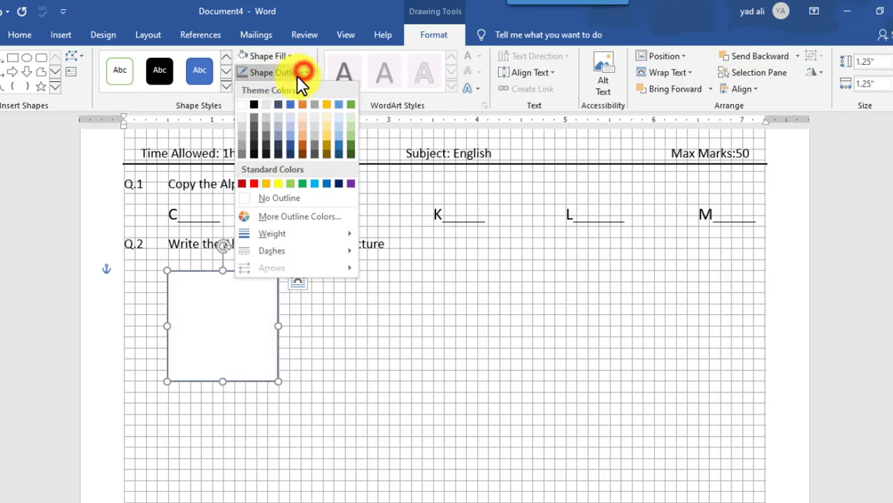
{"action": "left_click", "coordinate": [254, 117]}
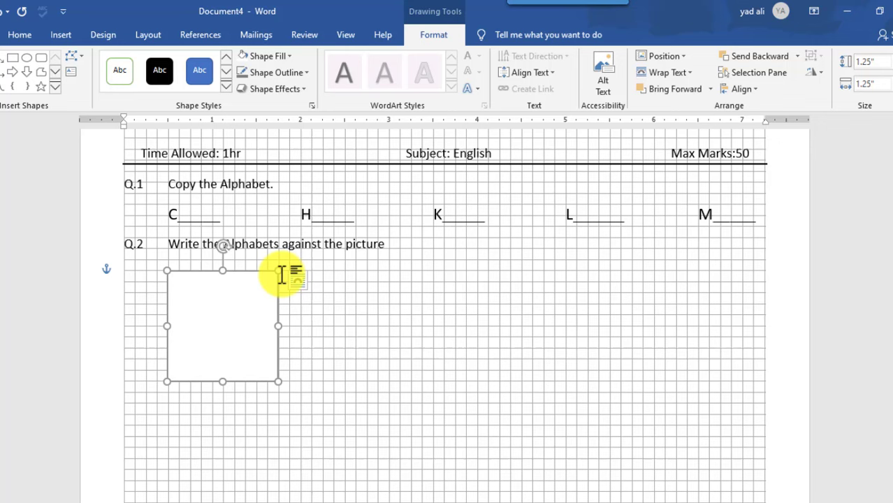
Fill the square with the bell icon from the icon collection.
{"action": "left_click", "coordinate": [289, 56]}
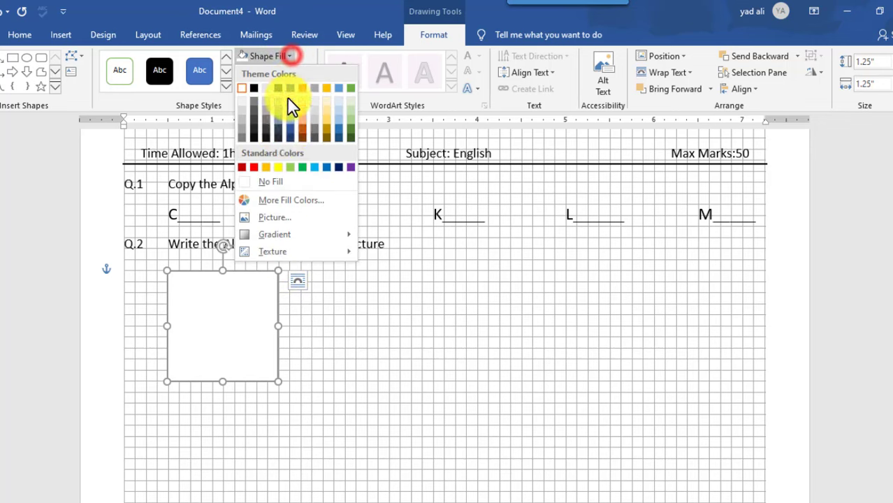
{"action": "left_click", "coordinate": [286, 218]}
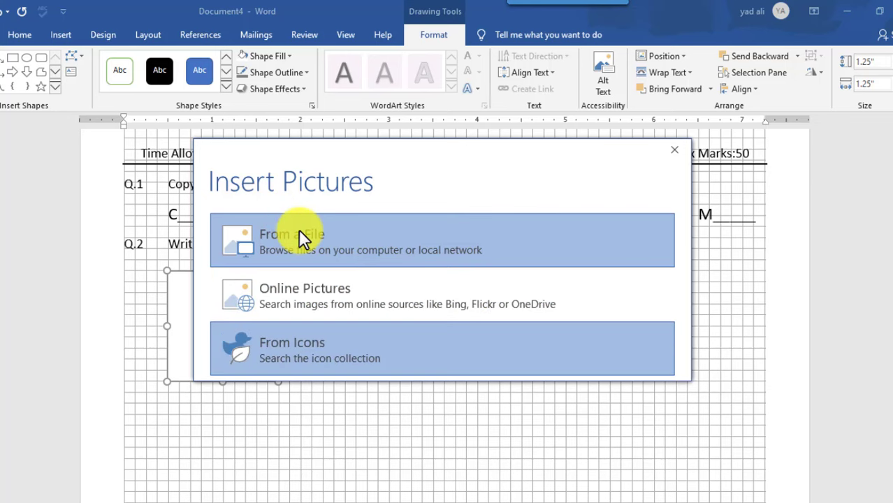
{"action": "left_click", "coordinate": [305, 352]}
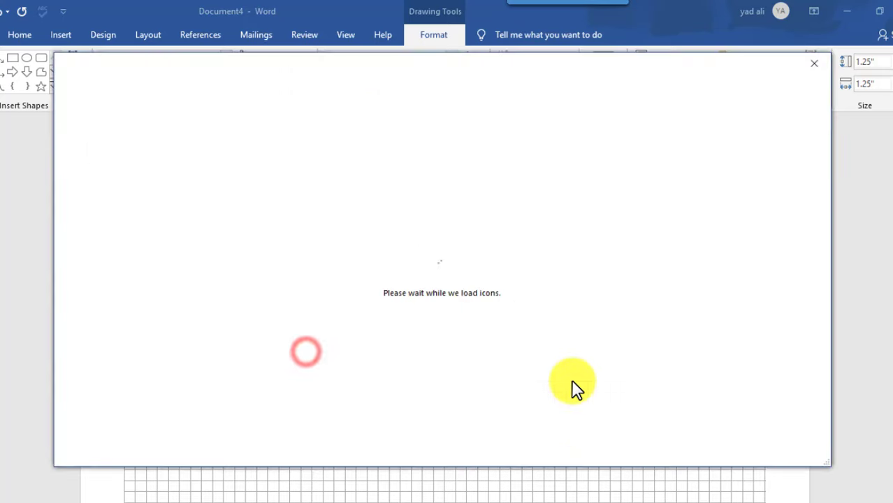
{"action": "scroll", "coordinate": [450, 328], "scroll_direction": "down", "scroll_amount": 15}
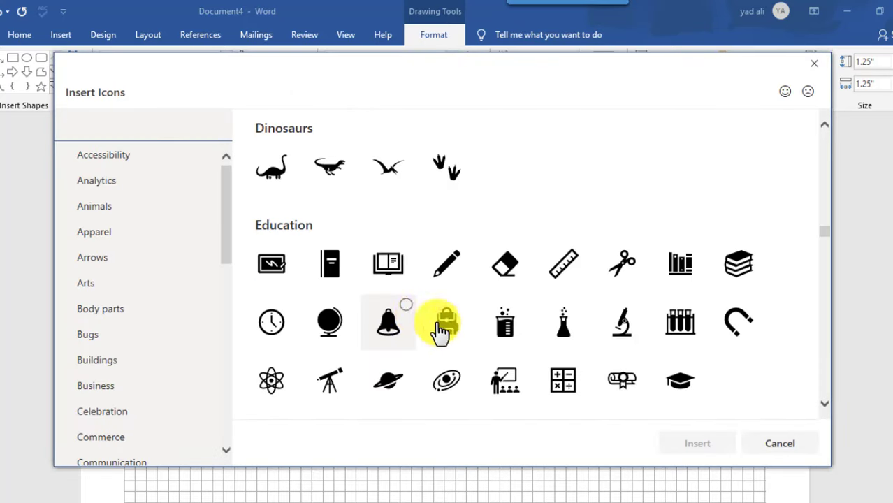
{"action": "left_click", "coordinate": [404, 316]}
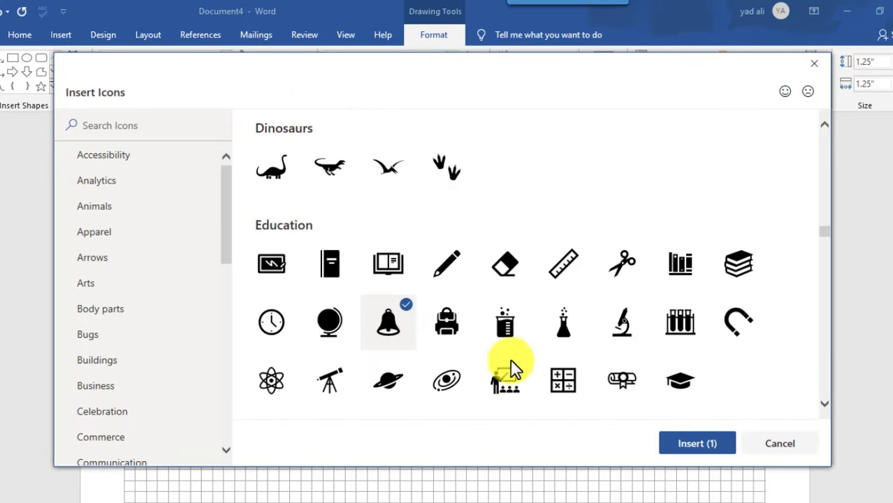
{"action": "left_click", "coordinate": [693, 447]}
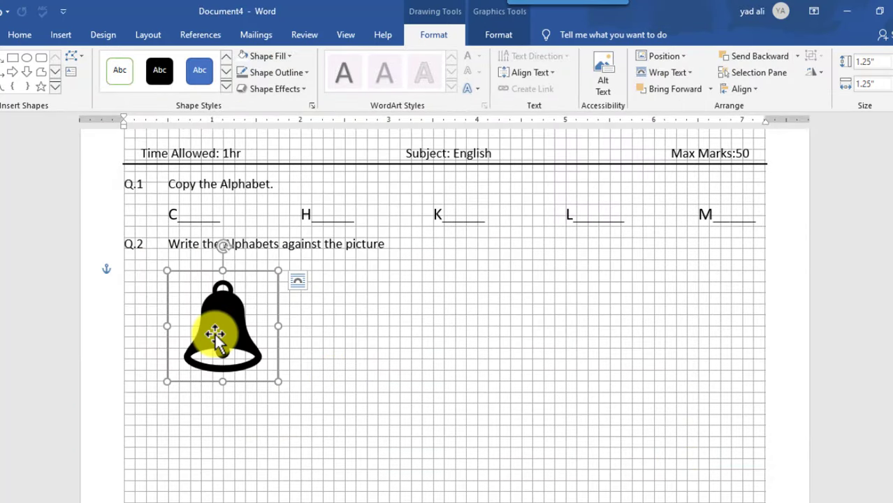
{"action": "left_click", "coordinate": [321, 348]}
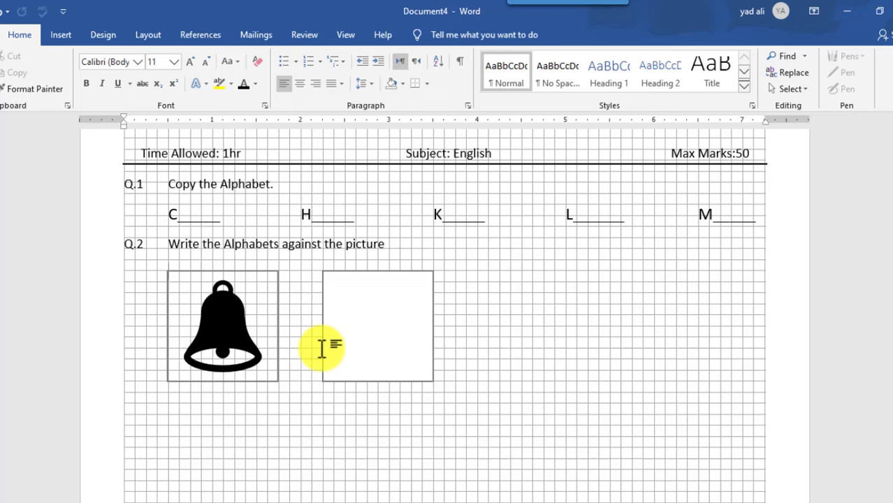
Draw a horizontal straight line to the right of the boxes.
{"action": "left_click", "coordinate": [60, 34]}
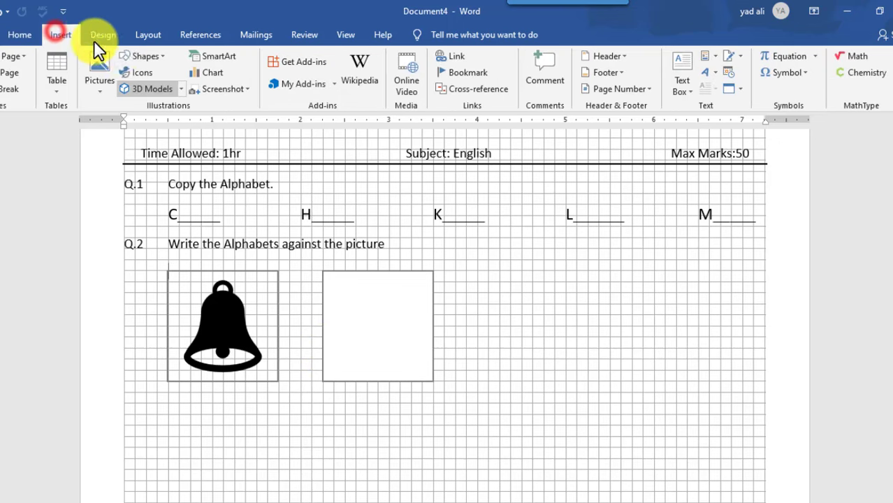
{"action": "left_click", "coordinate": [157, 62]}
{"action": "left_click", "coordinate": [146, 91]}
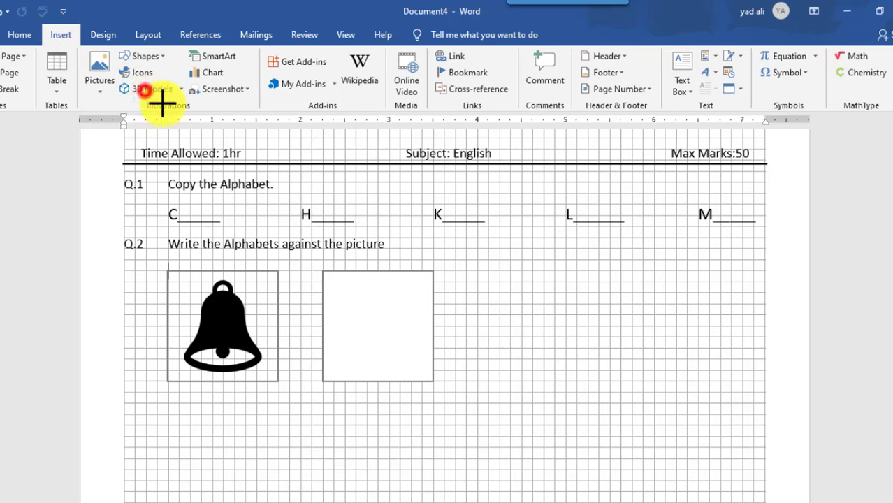
{"action": "left_click_drag", "start_coordinate": [467, 322], "coordinate": [563, 334]}
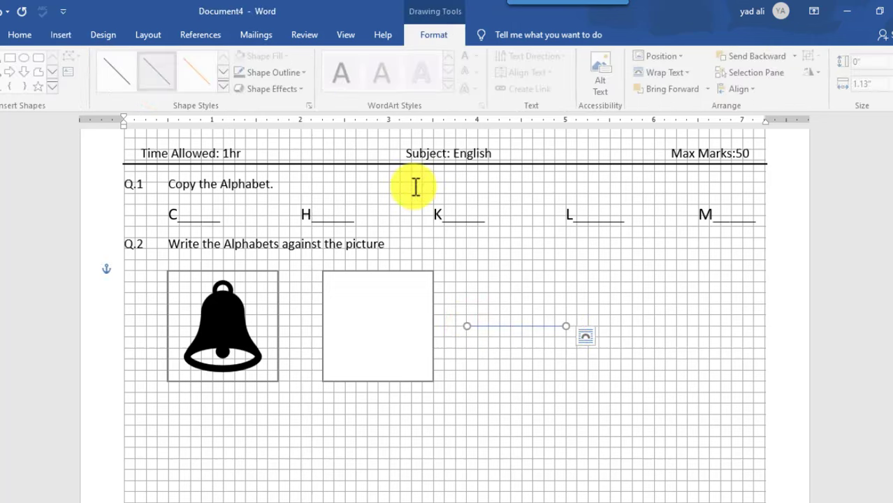
Make the line dark and 1 pt thick, then move it into the empty second box.
{"action": "left_click", "coordinate": [299, 70]}
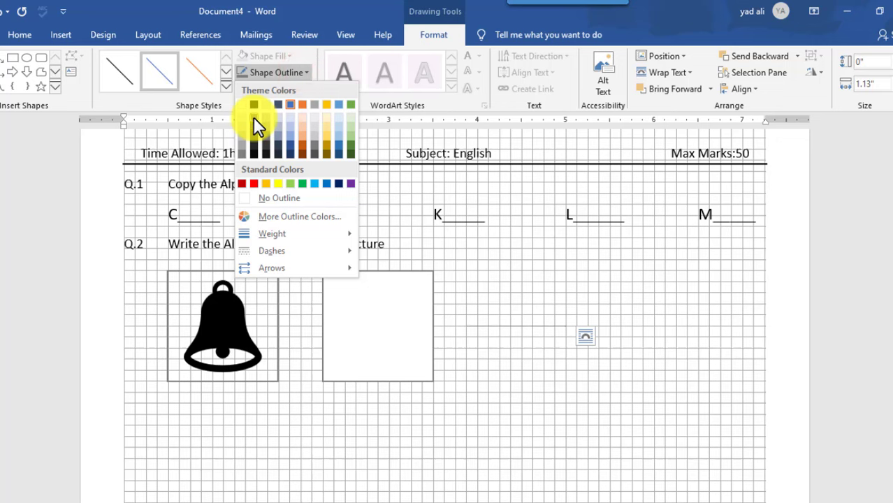
{"action": "left_click", "coordinate": [252, 117]}
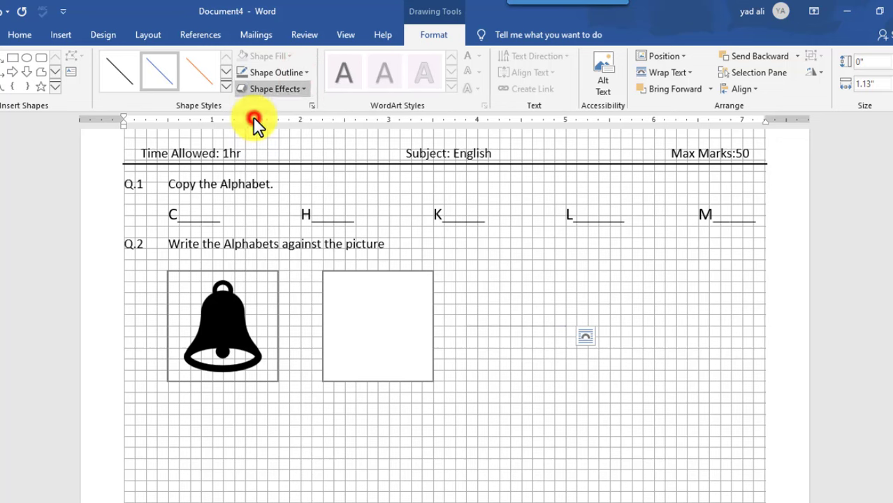
{"action": "left_click", "coordinate": [292, 76]}
{"action": "mouse_move", "coordinate": [342, 233]}
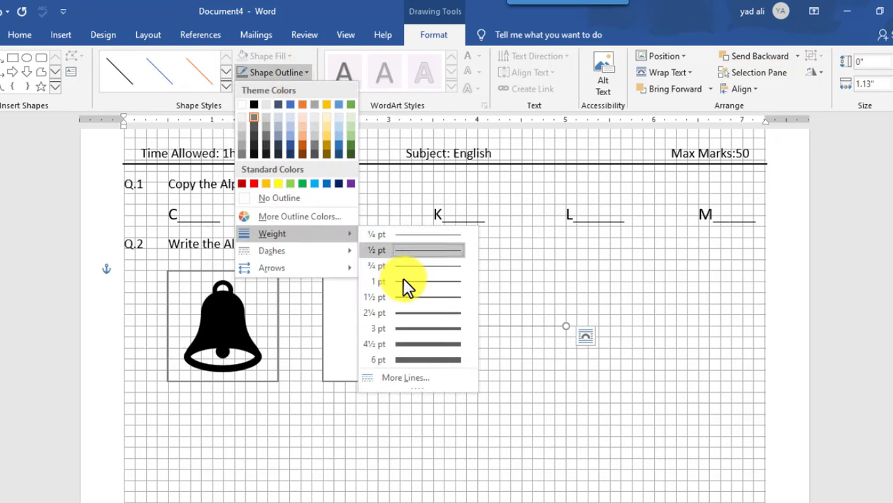
{"action": "left_click", "coordinate": [407, 283]}
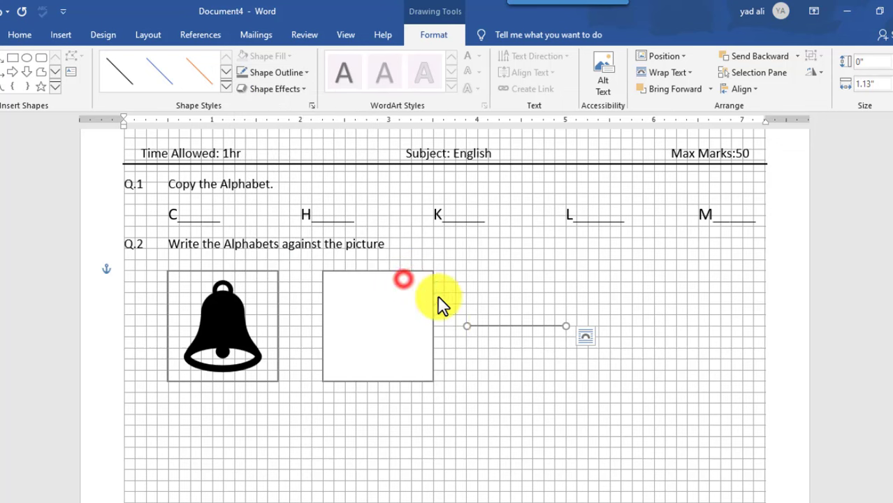
{"action": "left_click", "coordinate": [497, 327]}
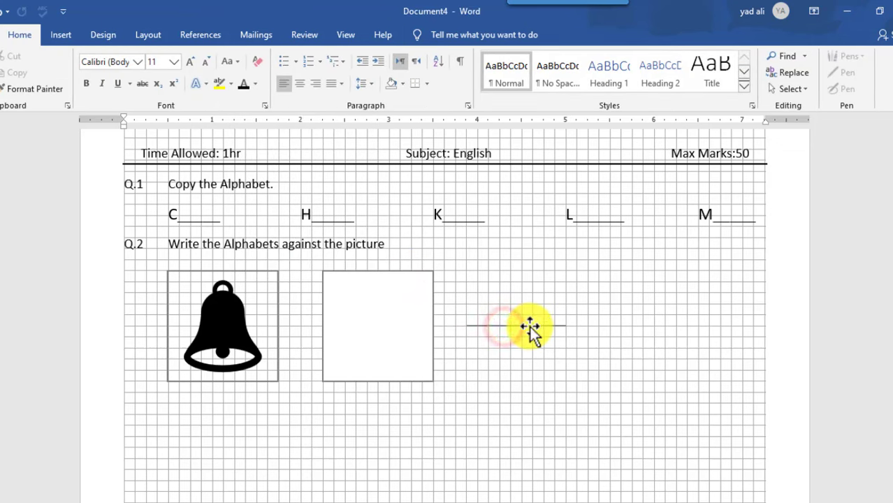
{"action": "left_click", "coordinate": [529, 326]}
{"action": "left_click_drag", "start_coordinate": [410, 319], "coordinate": [397, 318]}
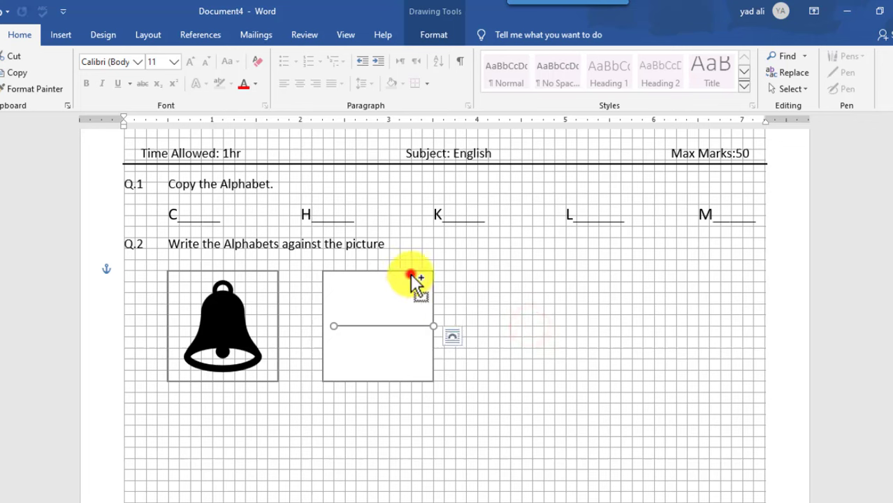
Centre the line horizontally and vertically in the box and group them together.
{"action": "left_click", "coordinate": [433, 37]}
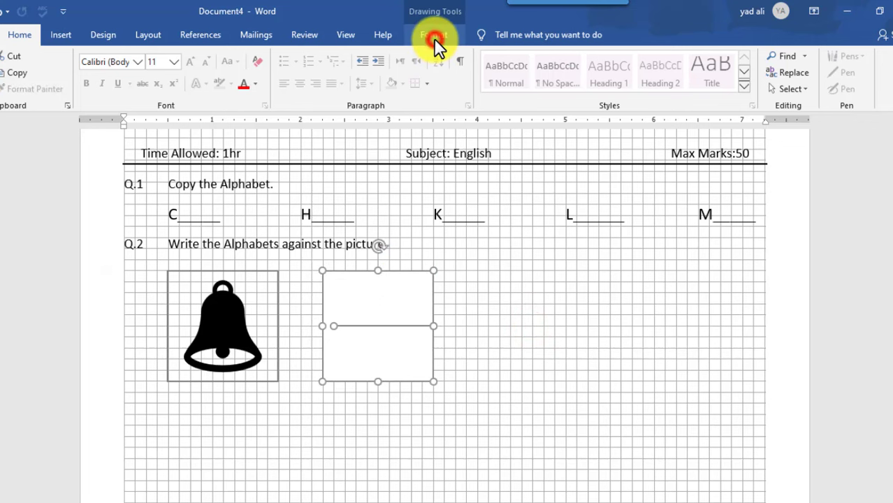
{"action": "left_click", "coordinate": [743, 89]}
{"action": "left_click", "coordinate": [749, 122]}
{"action": "left_click", "coordinate": [746, 89]}
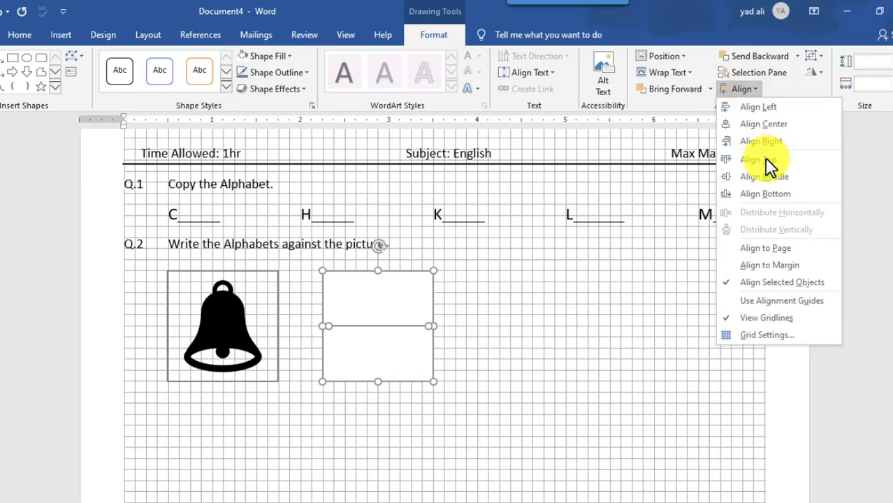
{"action": "left_click", "coordinate": [769, 178]}
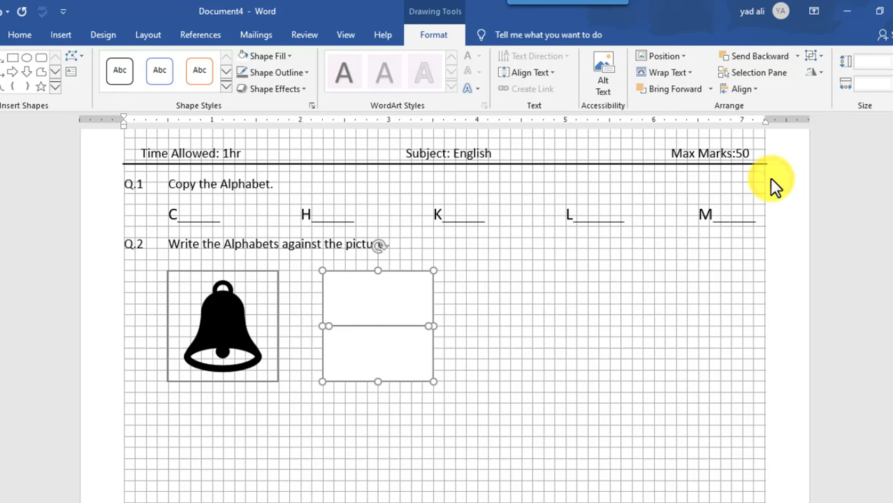
{"action": "left_click", "coordinate": [820, 55]}
{"action": "left_click", "coordinate": [823, 70]}
{"action": "left_click", "coordinate": [541, 317]}
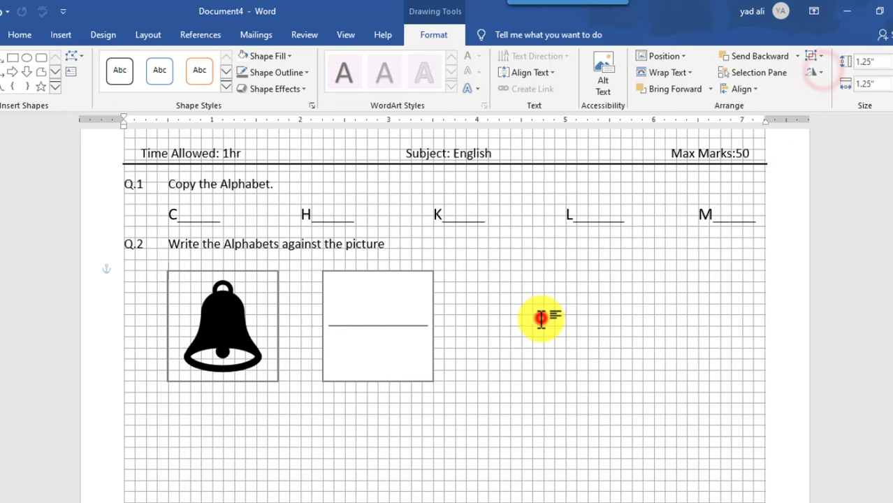
Copy the bell picture and answer box into a second row below the originals.
{"action": "left_click", "coordinate": [267, 377]}
{"action": "left_click", "coordinate": [339, 378], "text": "ctrl"}
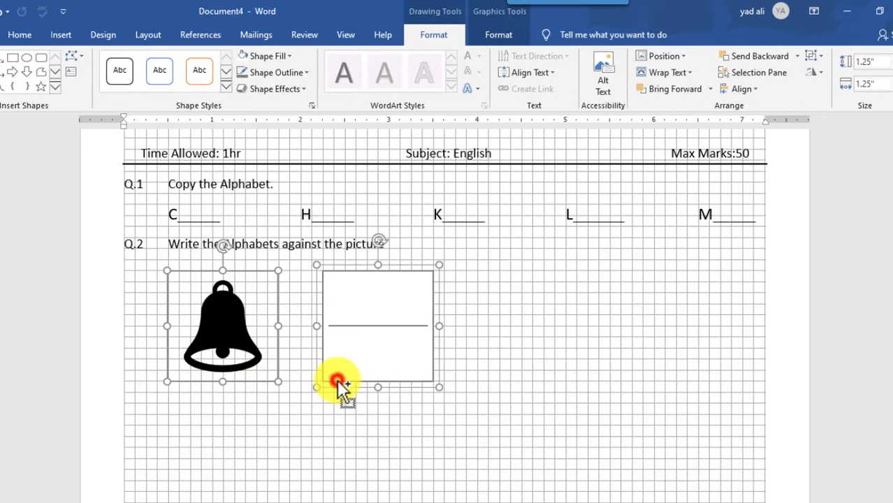
{"action": "scroll", "coordinate": [340, 370], "scroll_direction": "down", "scroll_amount": 2}
{"action": "left_click_drag", "start_coordinate": [354, 295], "coordinate": [362, 405]}
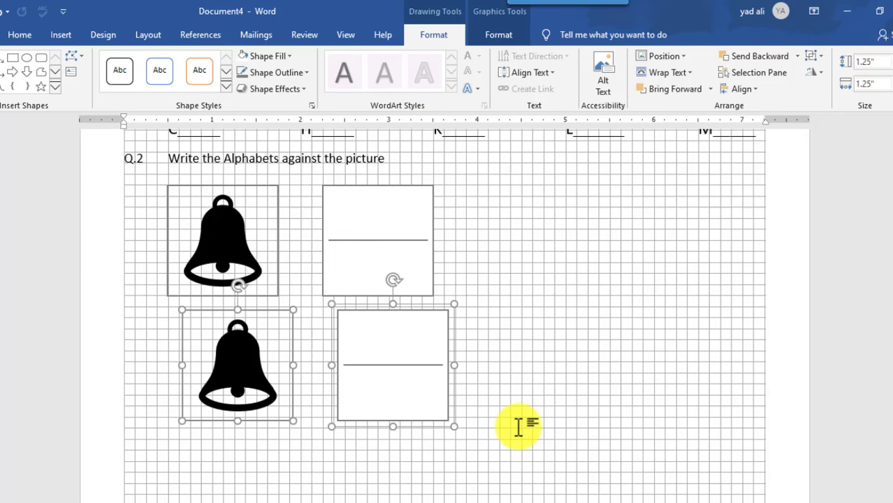
{"action": "key", "text": "Left"}
{"action": "key", "text": "Left"}
{"action": "key", "text": "Left"}
{"action": "key", "text": "Left"}
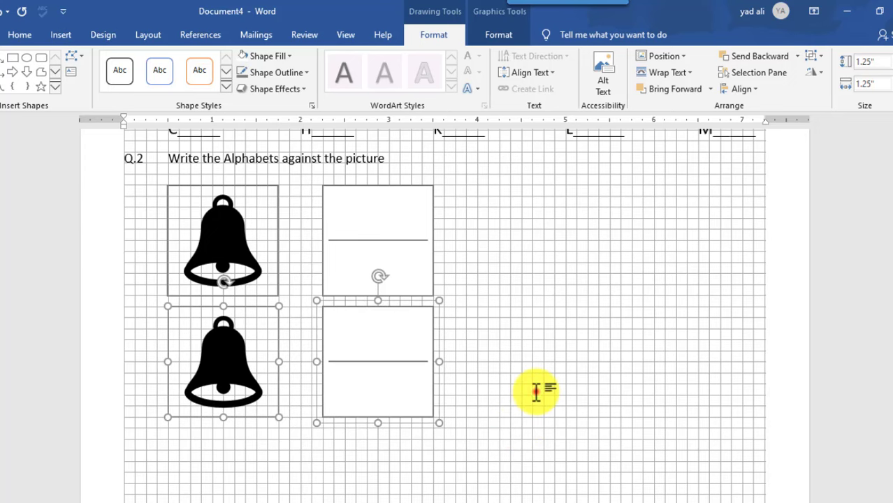
{"action": "left_click", "coordinate": [536, 391]}
{"action": "scroll", "coordinate": [536, 392], "scroll_direction": "up", "scroll_amount": 1}
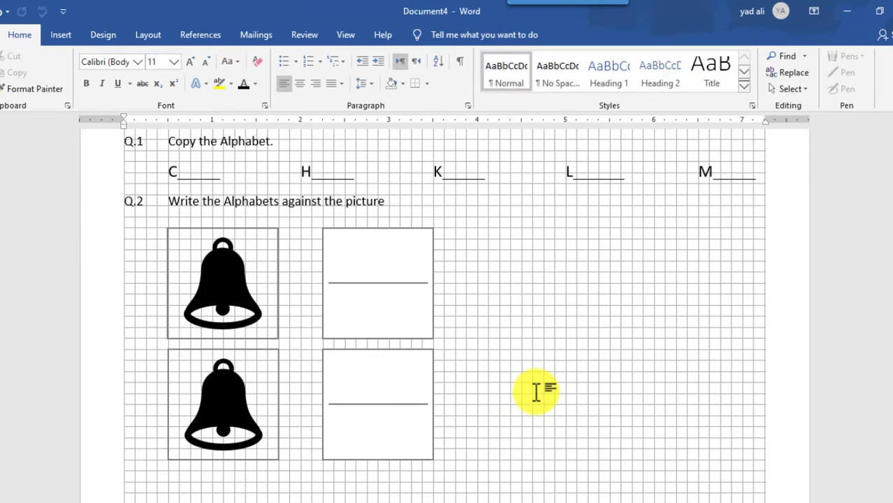
Select both rows of bells and boxes and copy them into two new columns on the right.
{"action": "left_click", "coordinate": [809, 89]}
{"action": "left_click", "coordinate": [786, 124]}
{"action": "left_click_drag", "start_coordinate": [494, 207], "coordinate": [159, 488]}
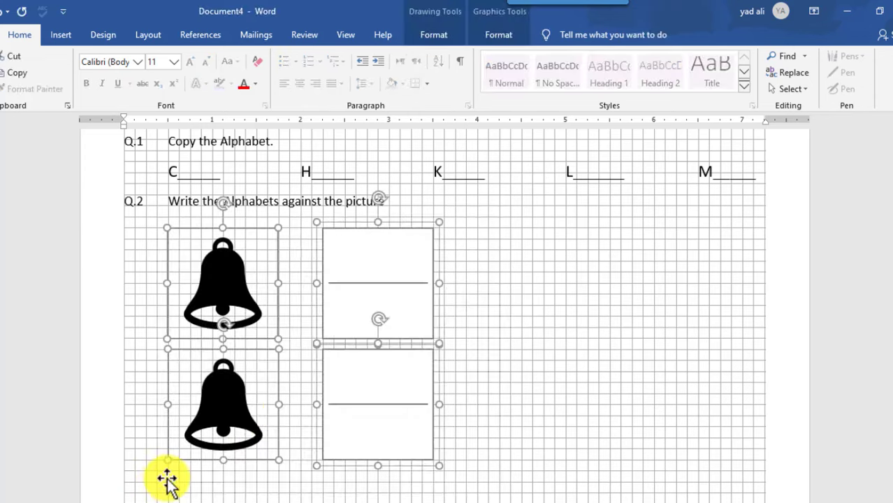
{"action": "left_click_drag", "start_coordinate": [366, 291], "coordinate": [656, 304]}
{"action": "key", "text": "Left"}
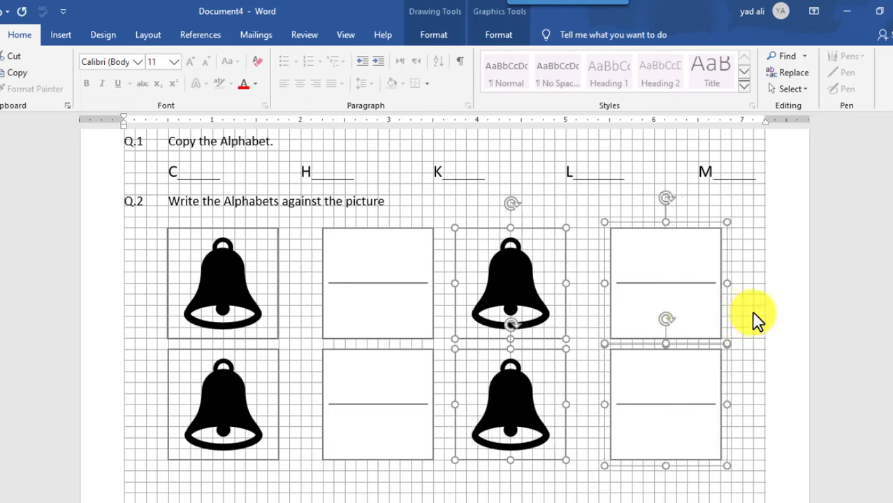
{"action": "left_click", "coordinate": [773, 320]}
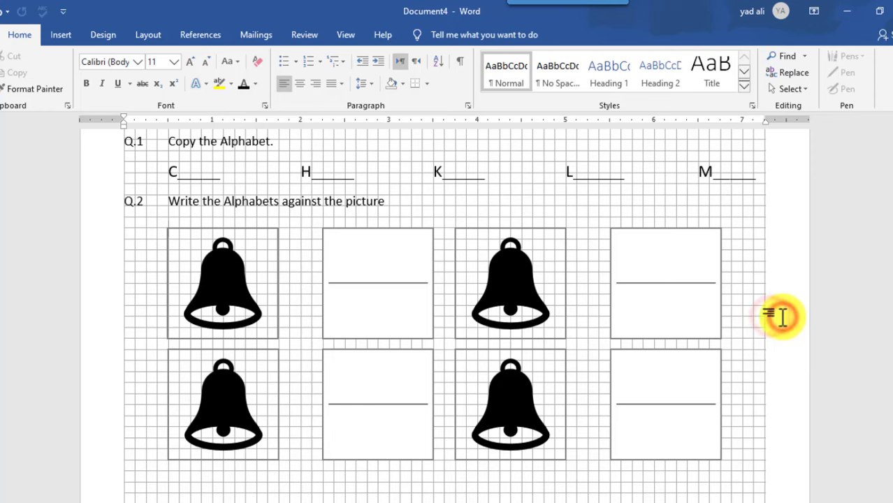
Refill the lower-left picture box with the bus icon from the Vehicles icons.
{"action": "scroll", "coordinate": [782, 318], "scroll_direction": "down", "scroll_amount": 1}
{"action": "left_click", "coordinate": [225, 361]}
{"action": "left_click", "coordinate": [433, 34]}
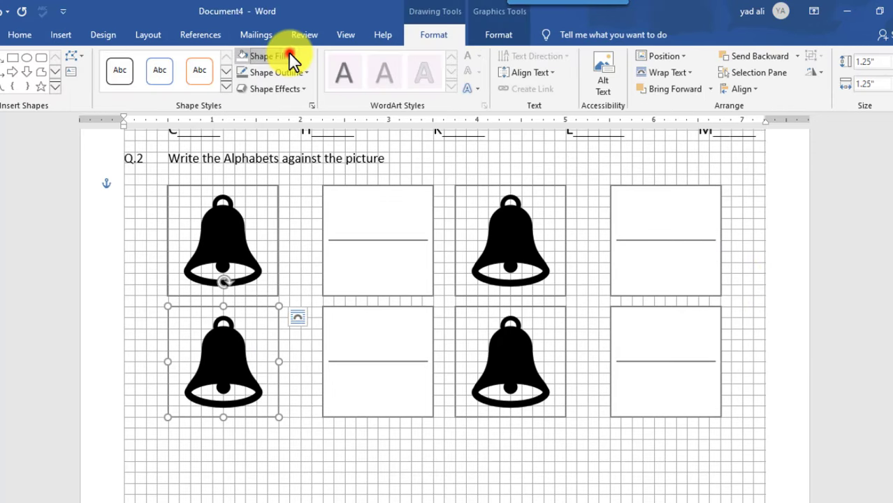
{"action": "left_click", "coordinate": [288, 56]}
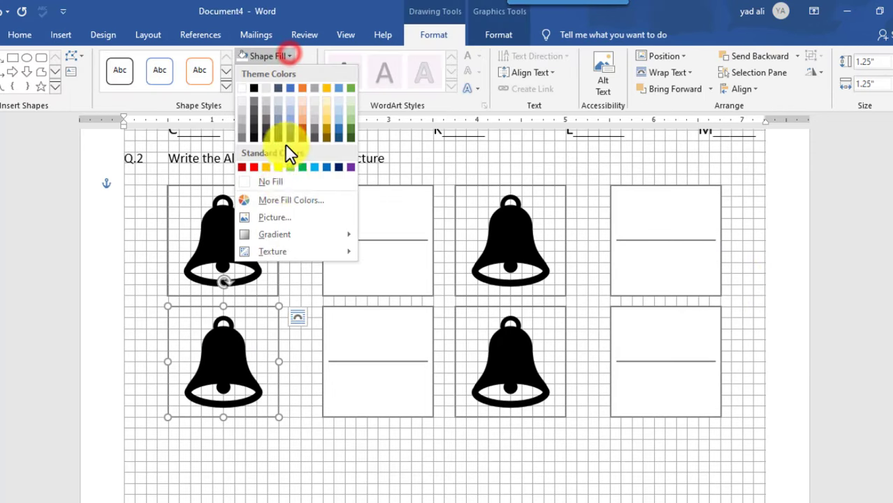
{"action": "left_click", "coordinate": [281, 218]}
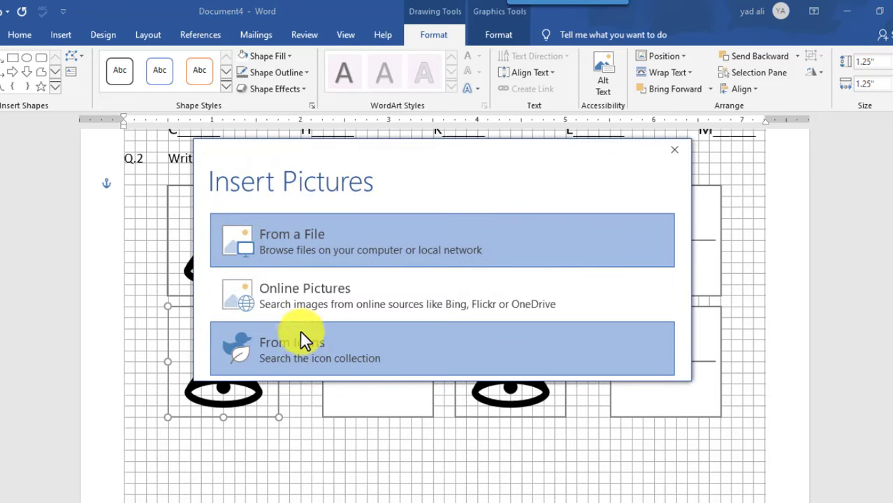
{"action": "left_click", "coordinate": [299, 345]}
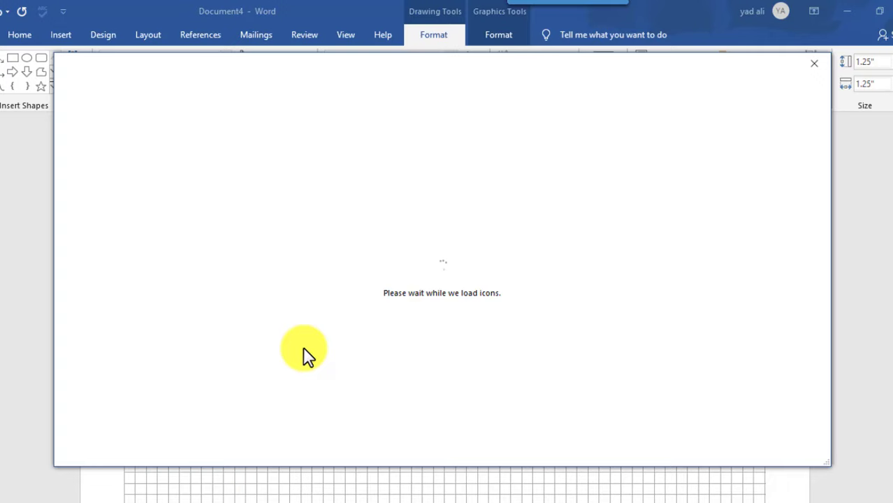
{"action": "scroll", "coordinate": [303, 355], "scroll_direction": "down", "scroll_amount": 15}
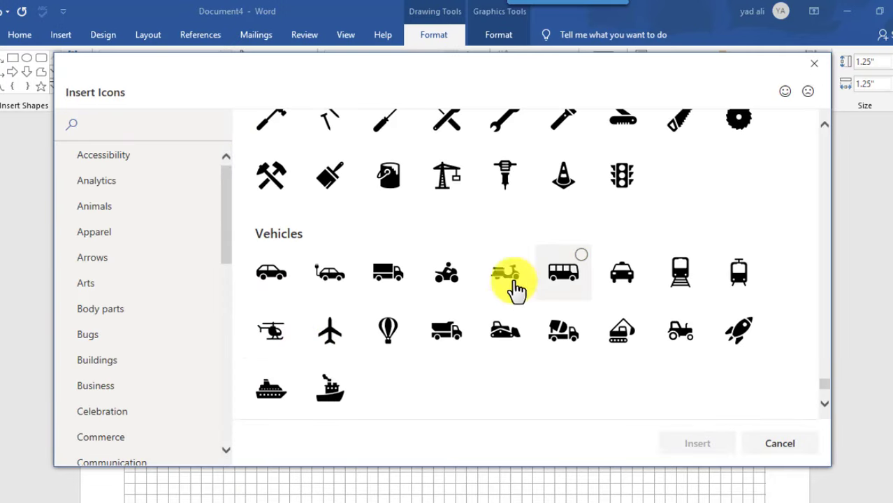
{"action": "left_click", "coordinate": [566, 272]}
{"action": "left_click", "coordinate": [711, 448]}
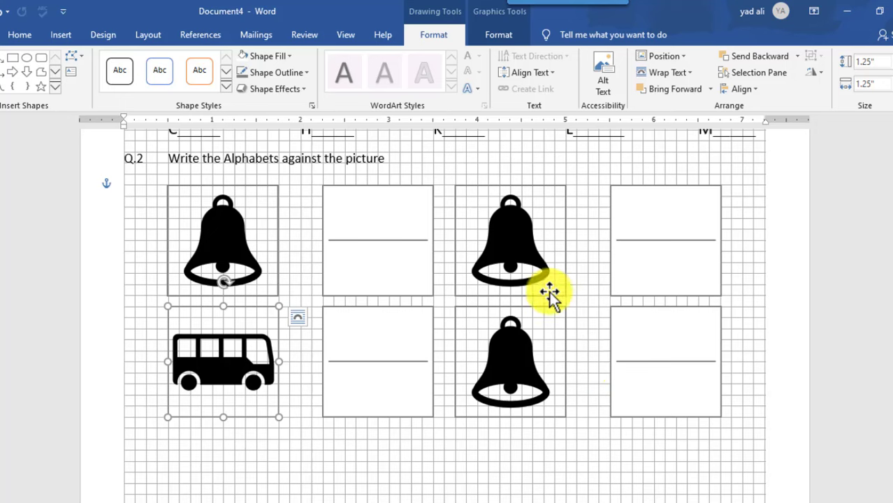
{"action": "left_click", "coordinate": [518, 230]}
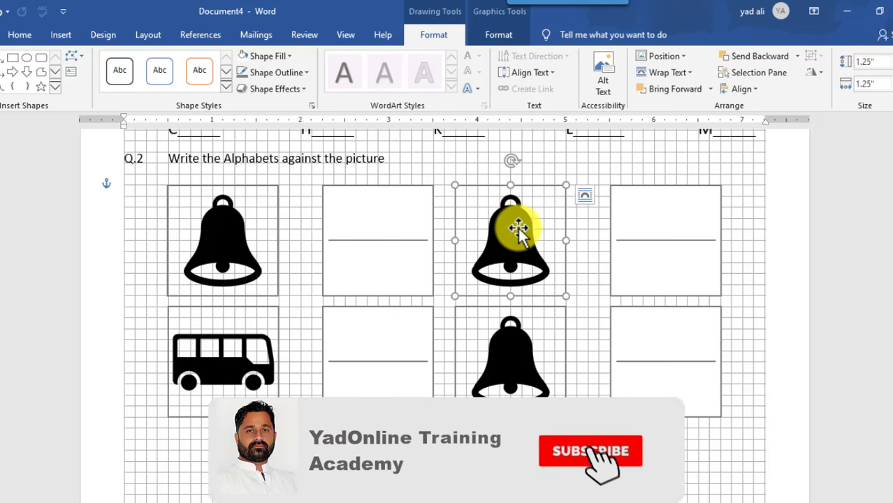
Replace the selected bell picture with a soccer-ball icon.
{"action": "left_click", "coordinate": [289, 55]}
{"action": "left_click", "coordinate": [283, 217]}
{"action": "left_click", "coordinate": [355, 356]}
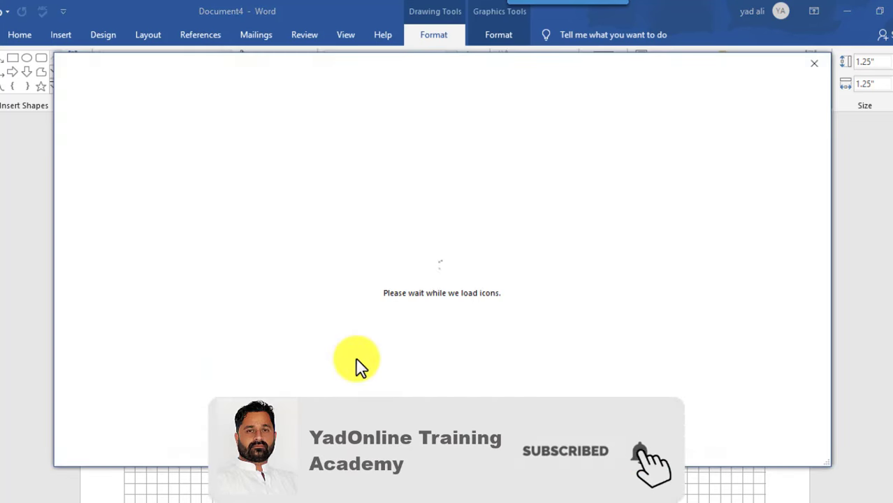
{"action": "left_click", "coordinate": [273, 281]}
{"action": "left_click", "coordinate": [692, 443]}
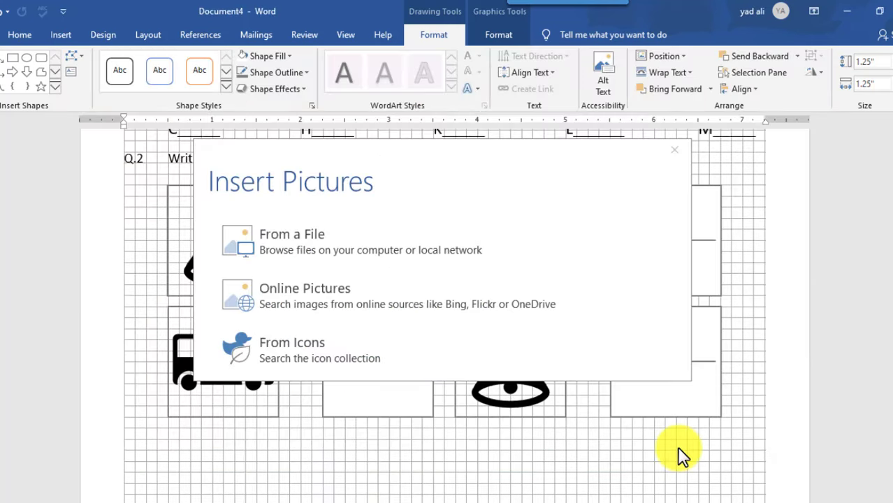
Replace the bottom-right bell picture with a car icon.
{"action": "left_click", "coordinate": [524, 363]}
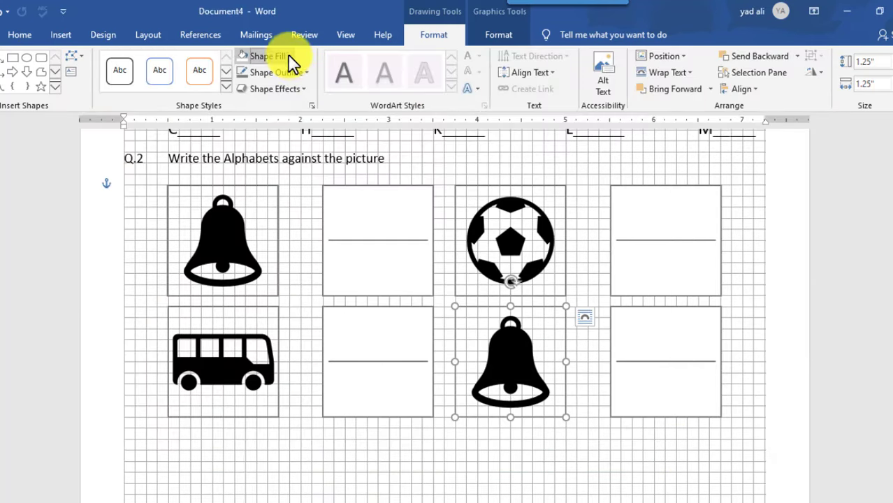
{"action": "left_click", "coordinate": [289, 56]}
{"action": "left_click", "coordinate": [283, 222]}
{"action": "left_click", "coordinate": [321, 360]}
{"action": "left_click", "coordinate": [301, 173]}
{"action": "left_click", "coordinate": [688, 442]}
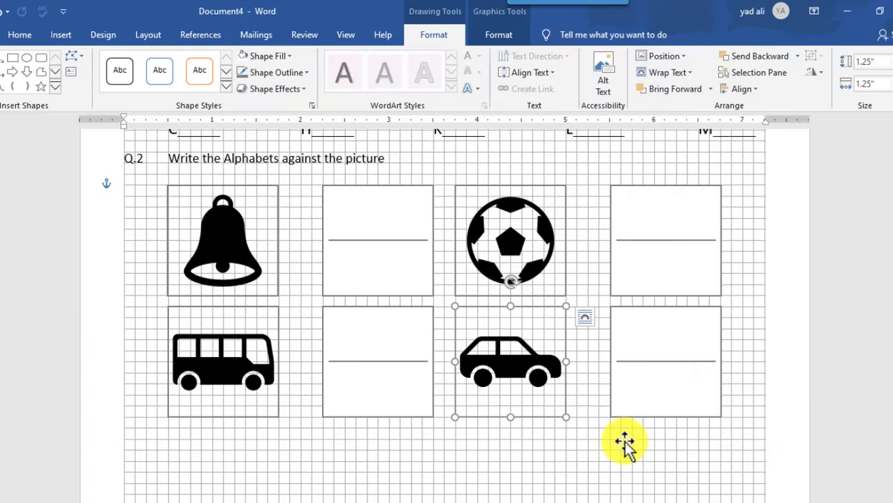
Copy the bus picture and its answer box down to make a third row.
{"action": "left_click", "coordinate": [587, 441]}
{"action": "scroll", "coordinate": [578, 442], "scroll_direction": "down", "scroll_amount": 2}
{"action": "left_click", "coordinate": [269, 311]}
{"action": "left_click", "coordinate": [373, 335], "text": "ctrl"}
{"action": "left_click_drag", "start_coordinate": [374, 335], "coordinate": [367, 461]}
{"action": "left_click", "coordinate": [578, 420]}
{"action": "scroll", "coordinate": [578, 420], "scroll_direction": "down", "scroll_amount": 3}
Fill the copied picture box with the star icon from the Celebration icons.
{"action": "left_click", "coordinate": [286, 195]}
{"action": "left_click", "coordinate": [441, 35]}
{"action": "left_click", "coordinate": [262, 56]}
{"action": "left_click", "coordinate": [269, 218]}
{"action": "left_click", "coordinate": [432, 349]}
{"action": "left_click", "coordinate": [622, 269]}
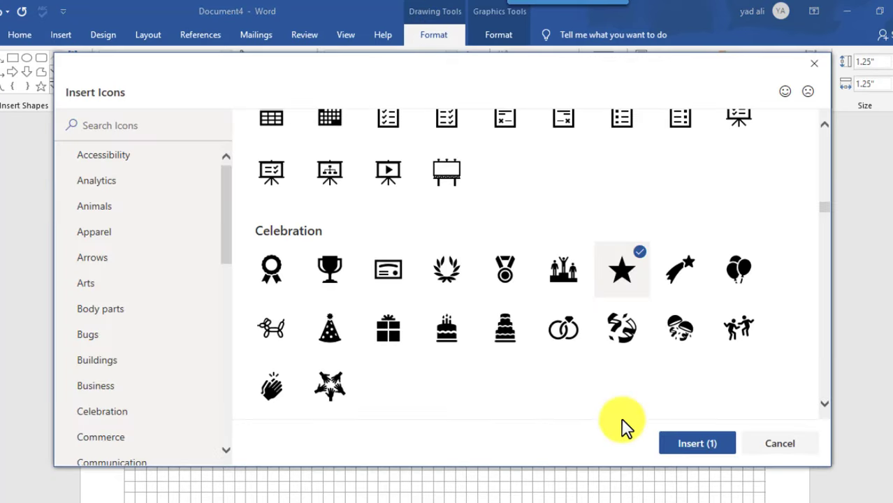
{"action": "left_click", "coordinate": [695, 447]}
{"action": "scroll", "coordinate": [487, 360], "scroll_direction": "up", "scroll_amount": 5}
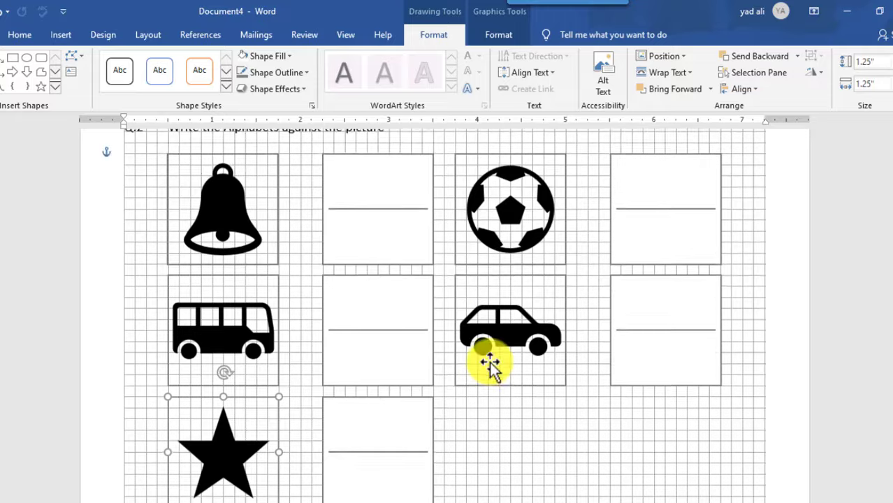
Turn off the page gridlines on the View tab.
{"action": "left_click", "coordinate": [346, 35]}
{"action": "left_click", "coordinate": [244, 73]}
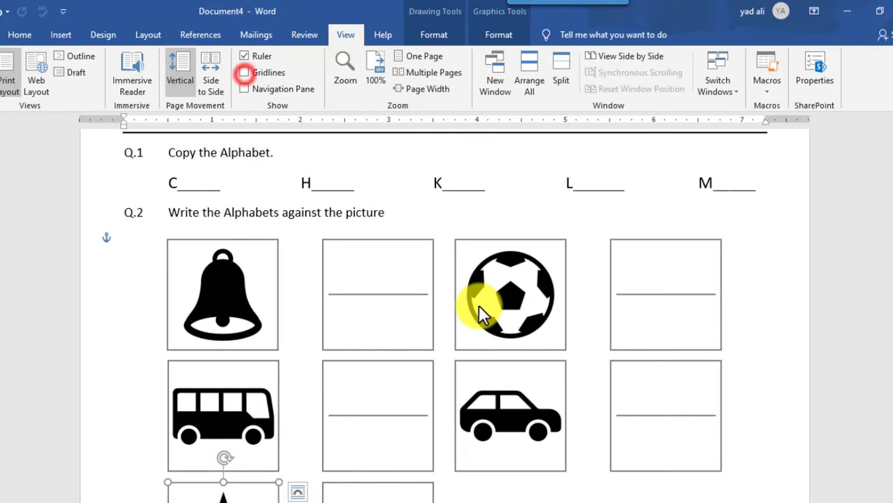
{"action": "scroll", "coordinate": [483, 307], "scroll_direction": "up", "scroll_amount": 3}
{"action": "scroll", "coordinate": [481, 308], "scroll_direction": "down", "scroll_amount": 7}
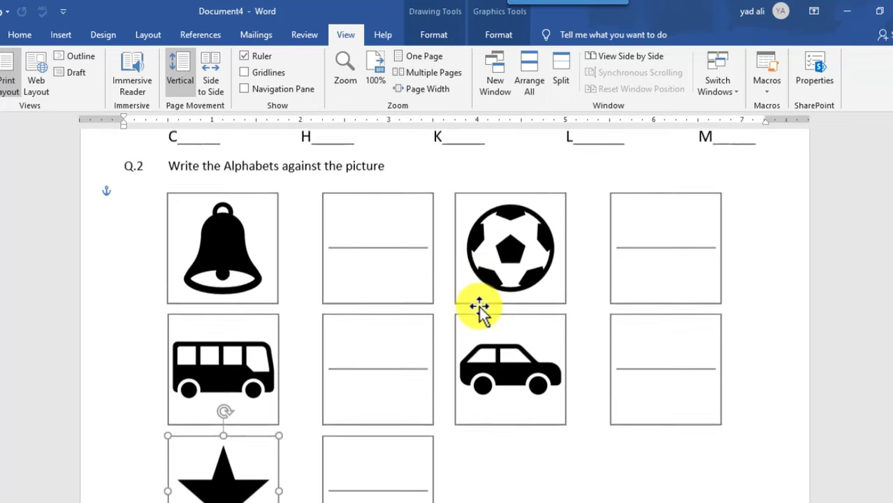
{"action": "left_click", "coordinate": [507, 332]}
Place the (10 Marks) label at the right end of the Q.1 line.
{"action": "scroll", "coordinate": [505, 334], "scroll_direction": "up", "scroll_amount": 7}
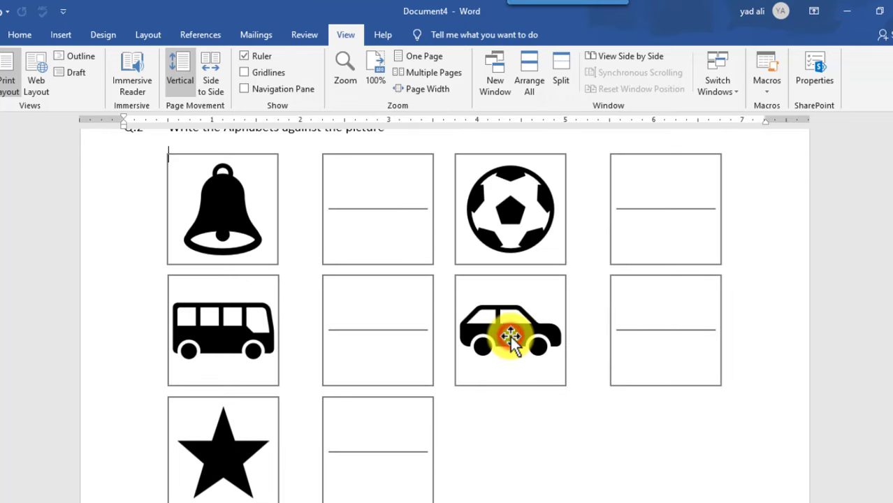
{"action": "left_click", "coordinate": [292, 280]}
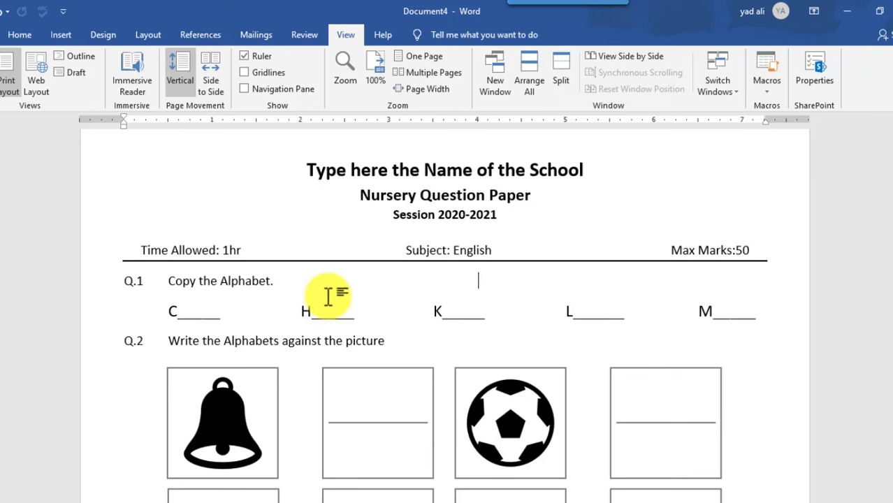
{"action": "key", "text": "Tab"}
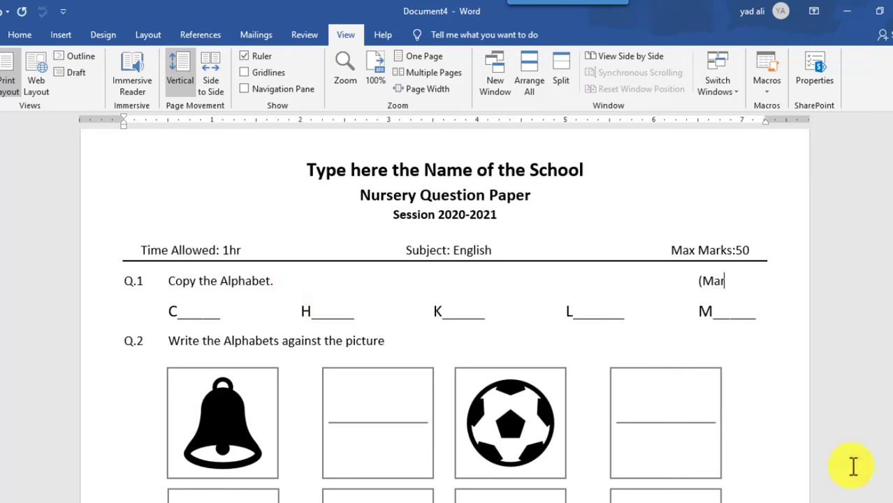
{"action": "scroll", "coordinate": [853, 467], "scroll_direction": "down", "scroll_amount": 3}
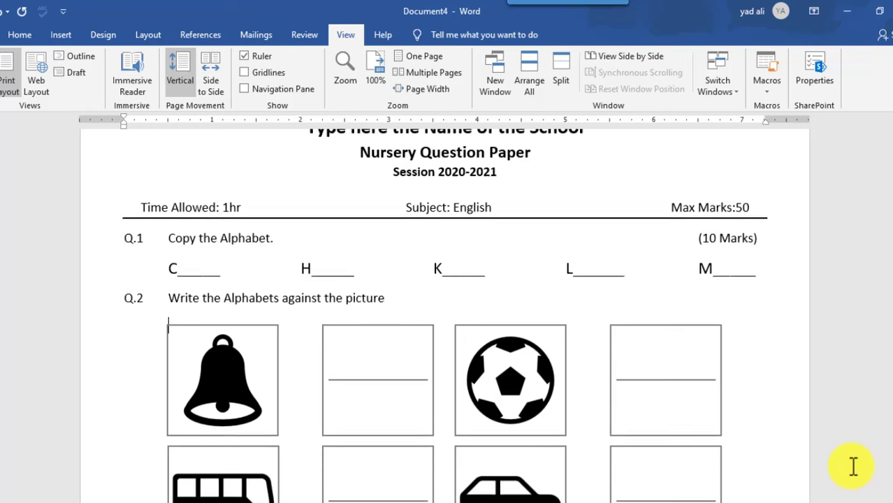
{"action": "left_click_drag", "start_coordinate": [698, 195], "coordinate": [757, 195]}
{"action": "left_click", "coordinate": [396, 260]}
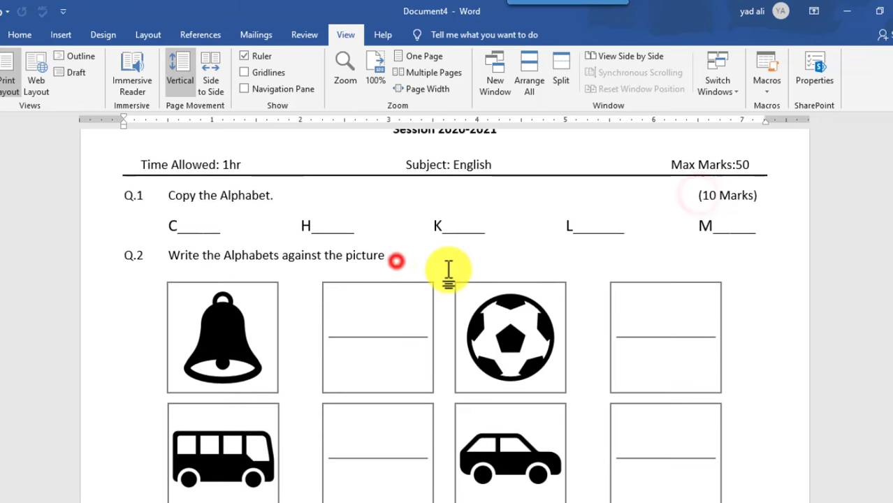
Paste (10 Marks) onto Q.2, type the Q.3 heading 'Match the Alphabet with Picture.' and show gridlines.
{"action": "type", "text": "(10 Marks)"}
{"action": "scroll", "coordinate": [763, 358], "scroll_direction": "down", "scroll_amount": 10}
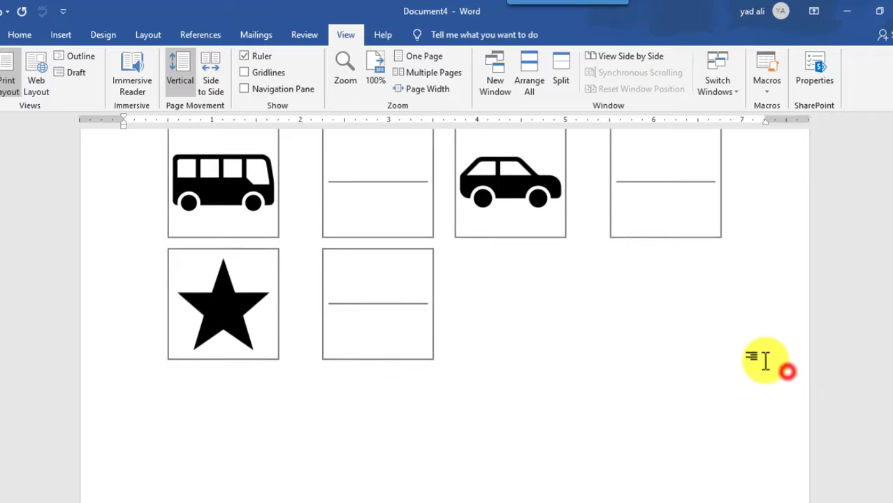
{"action": "left_click", "coordinate": [137, 379]}
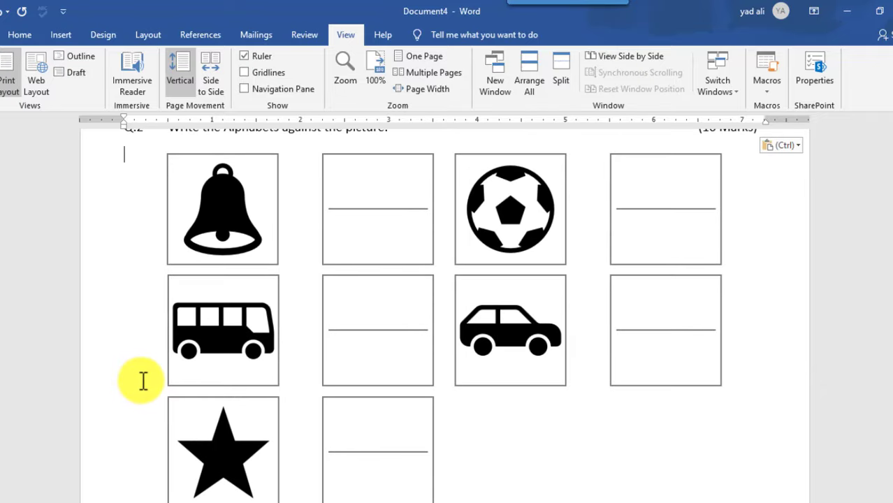
{"action": "type", "text": "Q.3"}
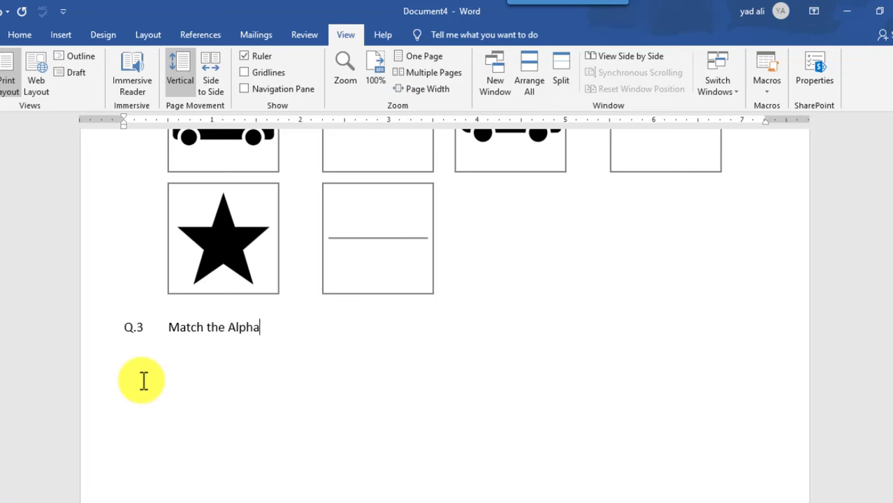
{"action": "key", "text": "Return"}
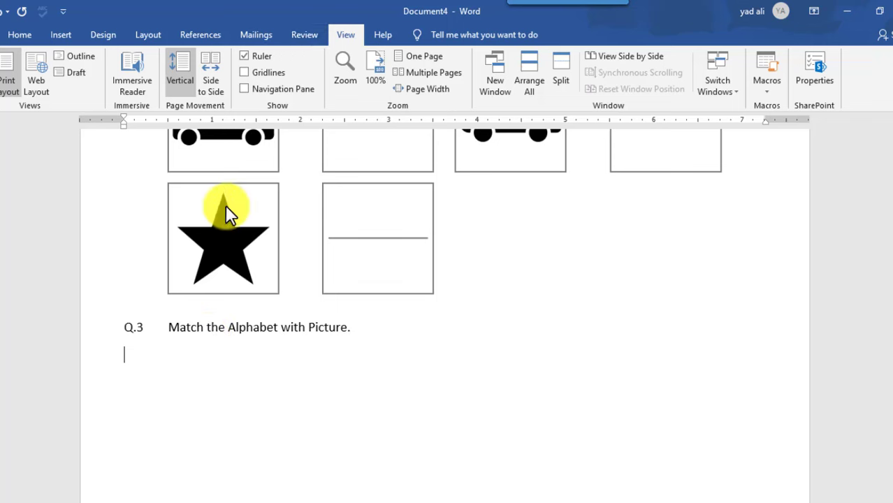
{"action": "left_click", "coordinate": [245, 71]}
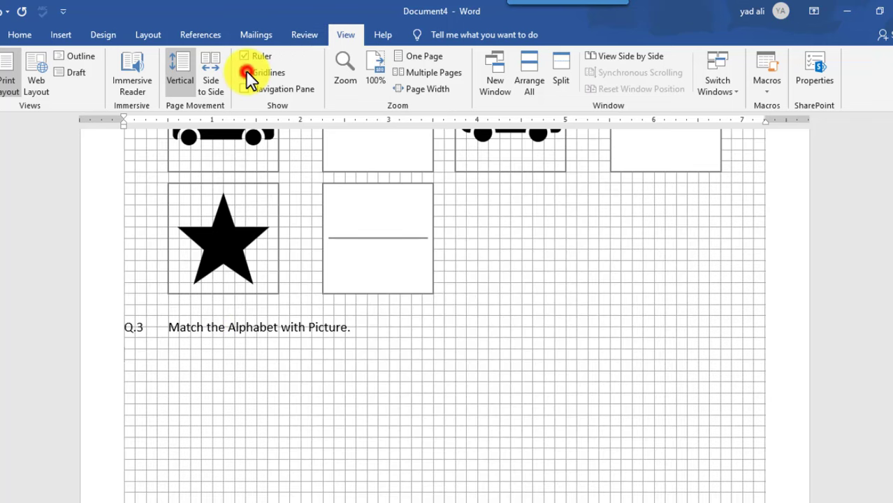
Draw a rectangle and position it just under the Q.3 heading.
{"action": "left_click", "coordinate": [57, 33]}
{"action": "left_click", "coordinate": [161, 54]}
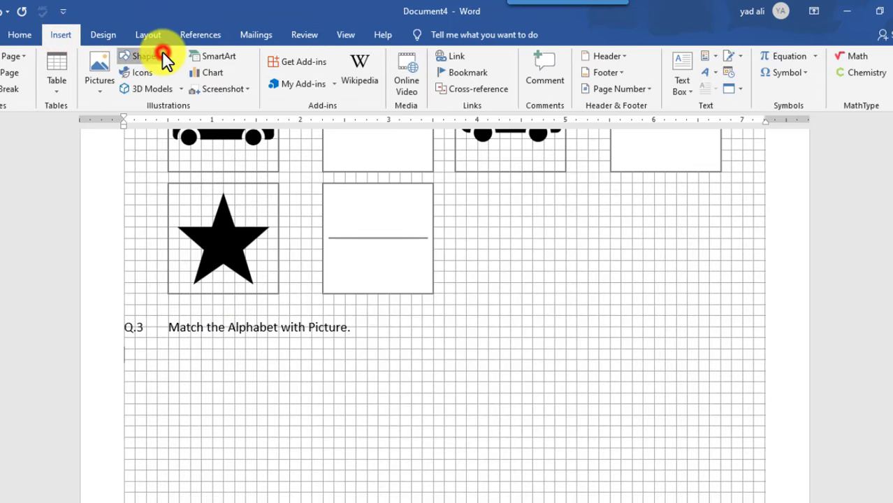
{"action": "left_click", "coordinate": [168, 88]}
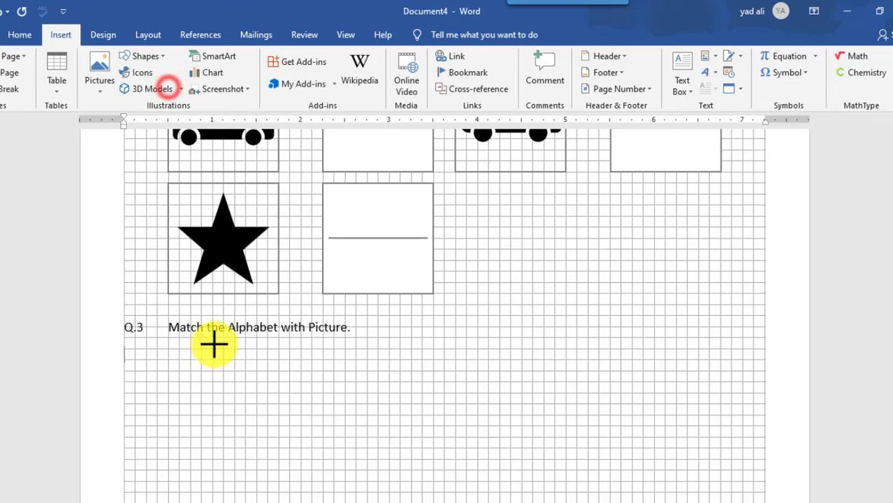
{"action": "left_click", "coordinate": [224, 403]}
{"action": "scroll", "coordinate": [283, 373], "scroll_direction": "down", "scroll_amount": 2}
{"action": "left_click", "coordinate": [281, 423]}
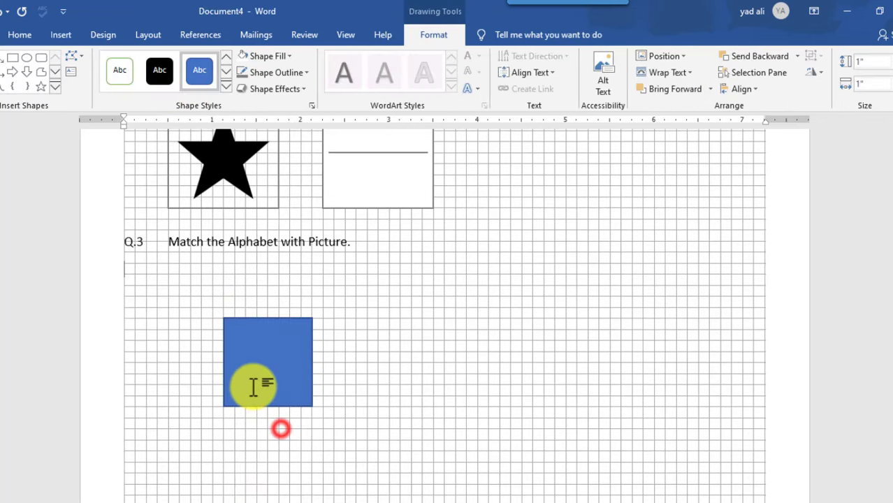
{"action": "left_click_drag", "start_coordinate": [260, 356], "coordinate": [208, 306]}
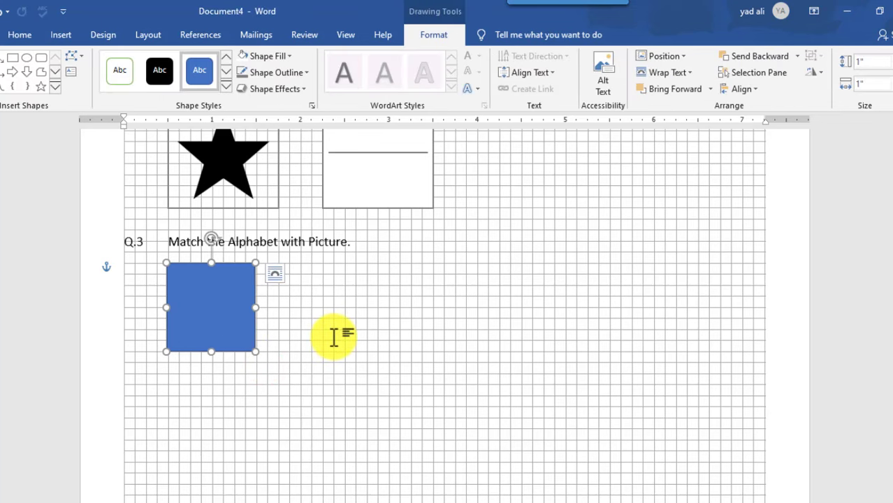
{"action": "key", "text": "Right"}
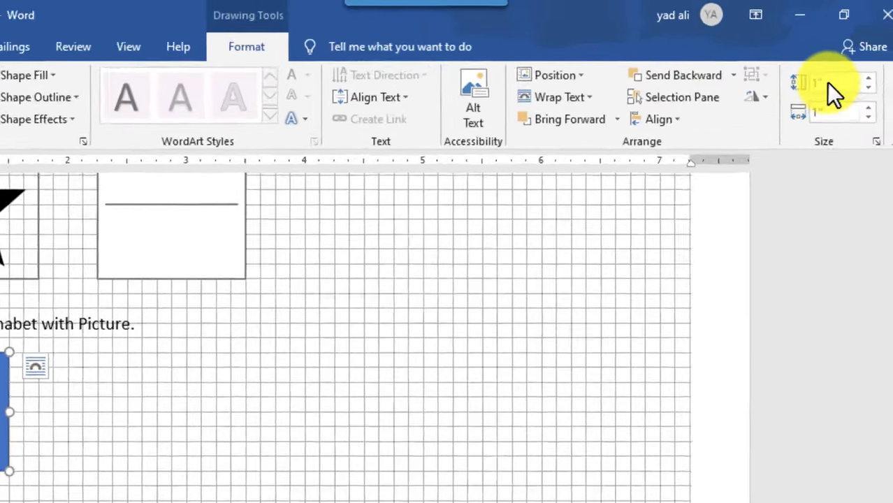
Size the square to 1.25 by 1.25 inches and fill it white.
{"action": "left_click", "coordinate": [867, 61]}
{"action": "type", "text": "1"}
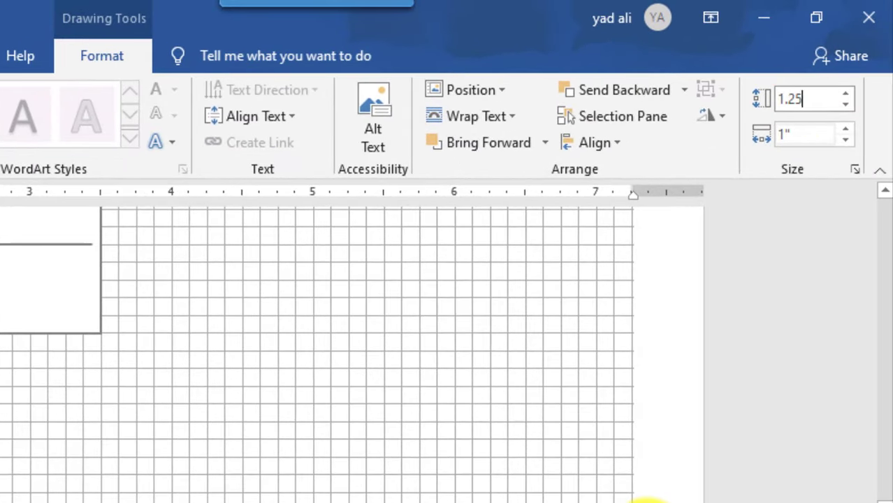
{"action": "left_click", "coordinate": [805, 133]}
{"action": "type", "text": "1.25"}
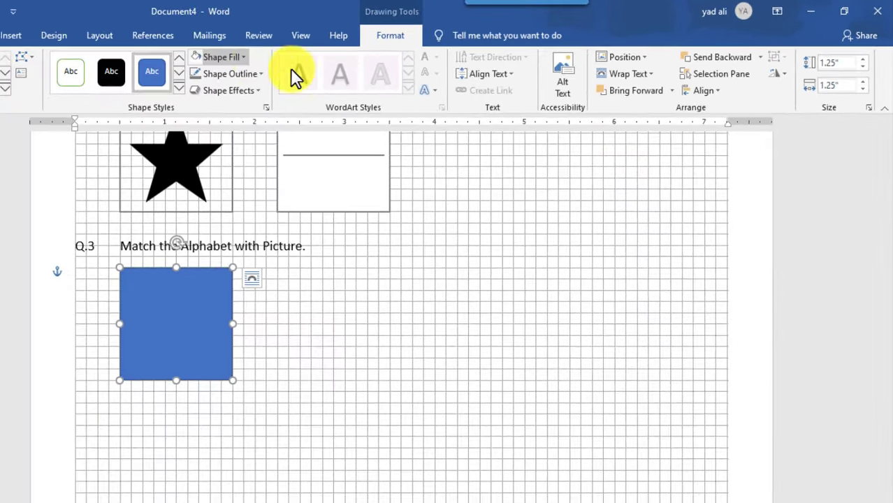
{"action": "left_click", "coordinate": [244, 57]}
{"action": "left_click", "coordinate": [195, 89]}
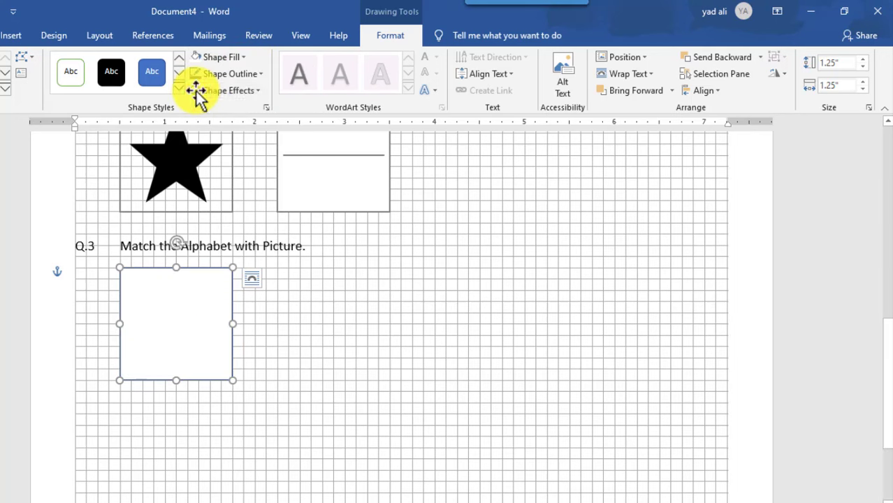
Type a capital A in the box and enlarge it to 48 pt.
{"action": "left_click", "coordinate": [198, 317]}
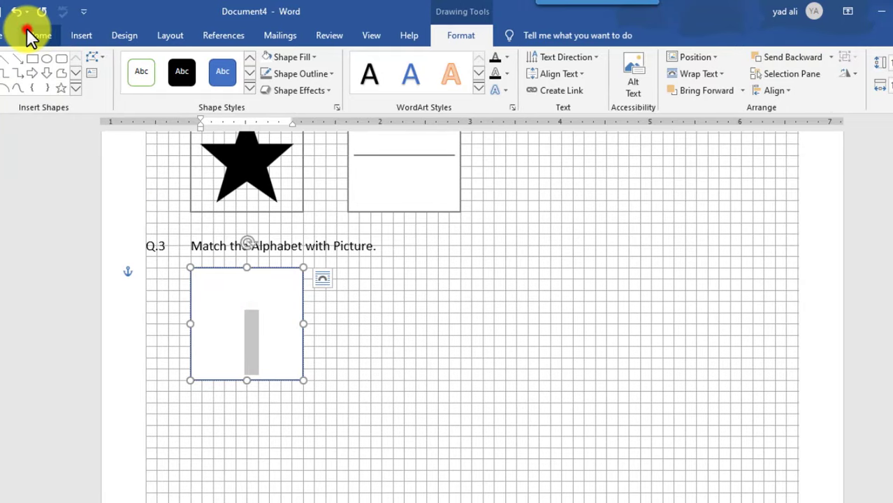
{"action": "left_click", "coordinate": [6, 35]}
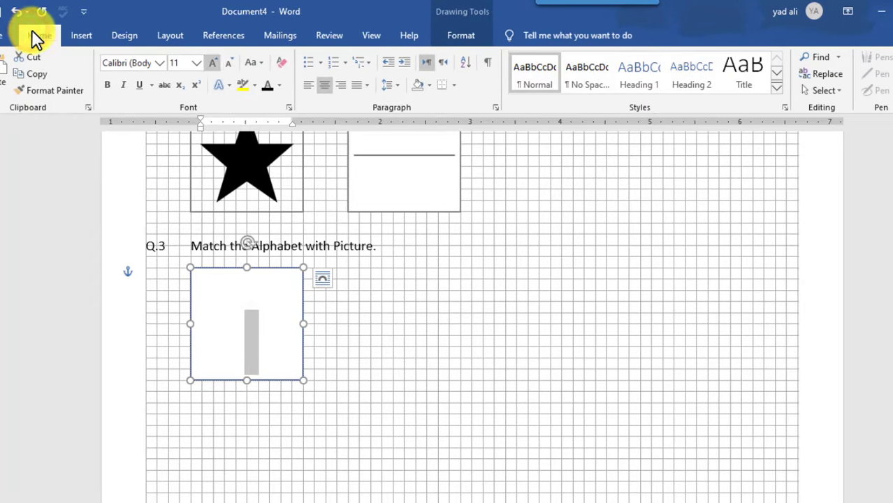
{"action": "left_click", "coordinate": [268, 85]}
{"action": "type", "text": "a"}
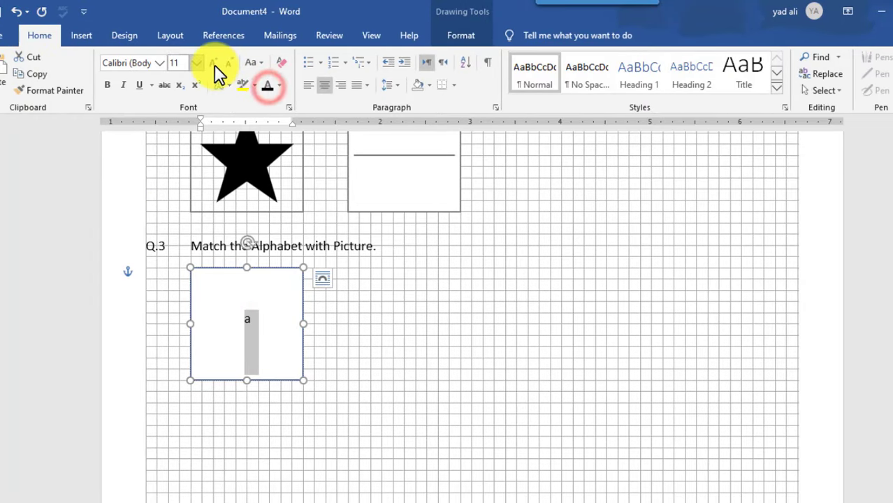
{"action": "type", "text": "A"}
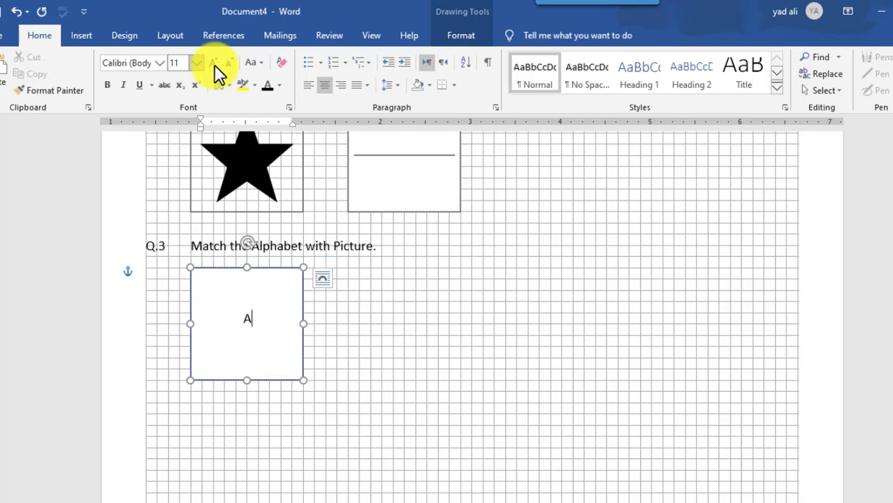
{"action": "key", "text": "ctrl+a"}
{"action": "left_click", "coordinate": [214, 63]}
{"action": "left_click", "coordinate": [214, 63]}
{"action": "left_click", "coordinate": [214, 63]}
{"action": "left_click", "coordinate": [214, 64]}
{"action": "left_click", "coordinate": [214, 64]}
{"action": "left_click", "coordinate": [214, 63]}
{"action": "left_click", "coordinate": [213, 63]}
{"action": "left_click", "coordinate": [214, 64]}
{"action": "left_click", "coordinate": [213, 64]}
{"action": "left_click", "coordinate": [214, 63]}
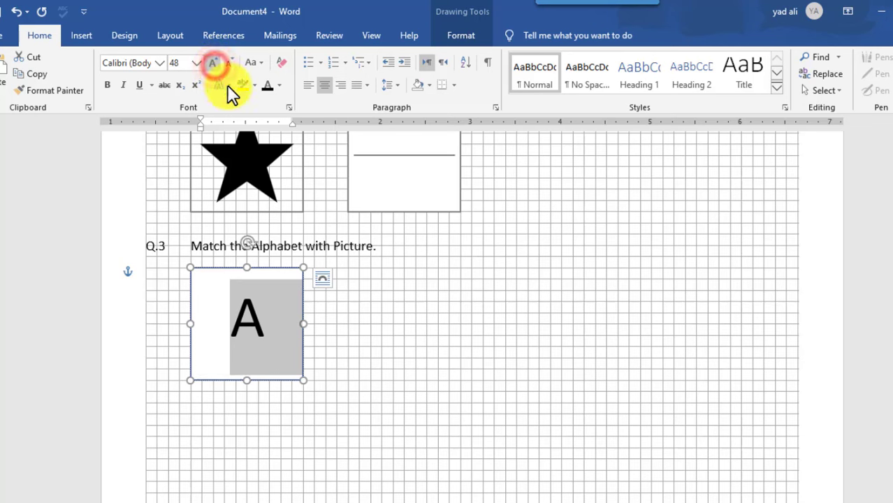
{"action": "left_click", "coordinate": [382, 323]}
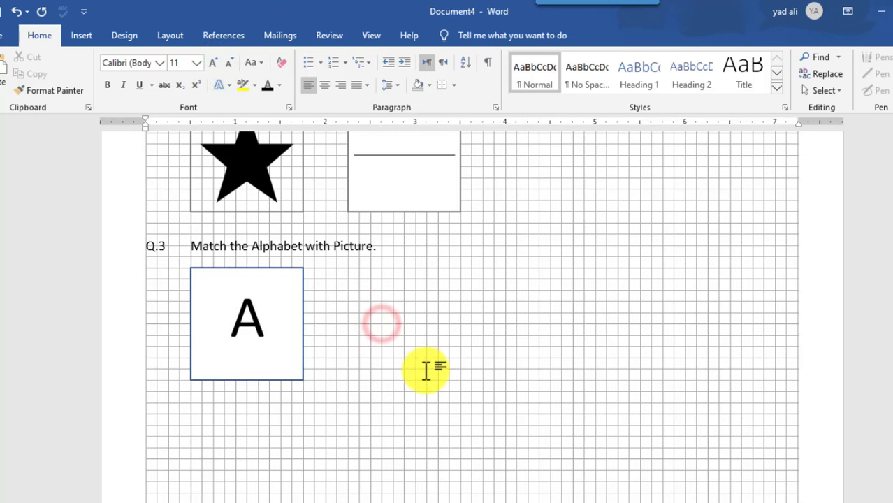
Give the A box a dark grey outline.
{"action": "left_click", "coordinate": [303, 345]}
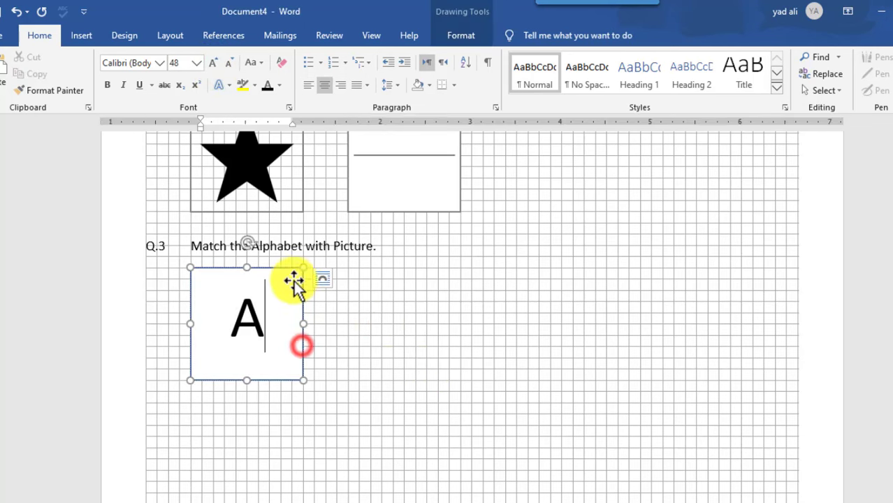
{"action": "left_click", "coordinate": [292, 269]}
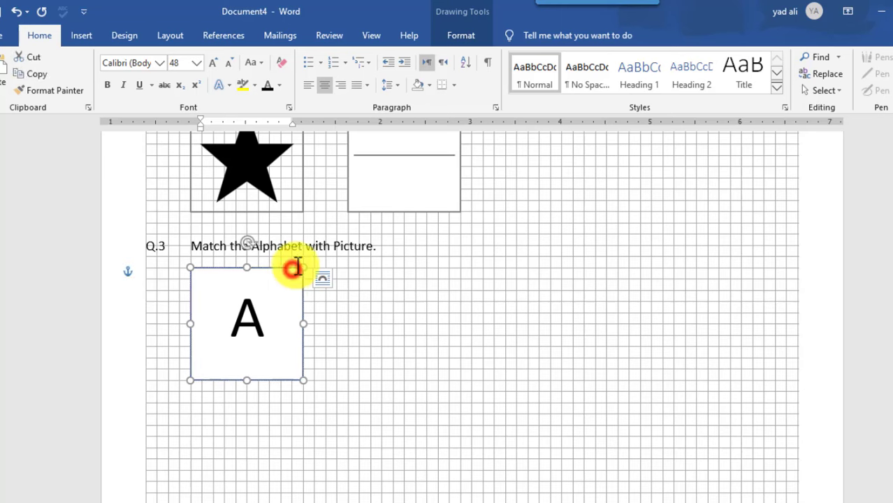
{"action": "left_click", "coordinate": [459, 34]}
{"action": "left_click", "coordinate": [331, 72]}
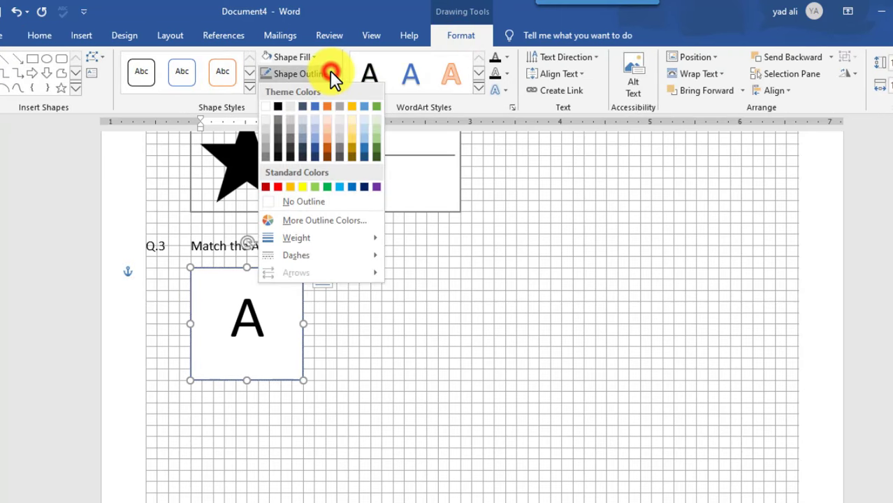
{"action": "left_click", "coordinate": [280, 118]}
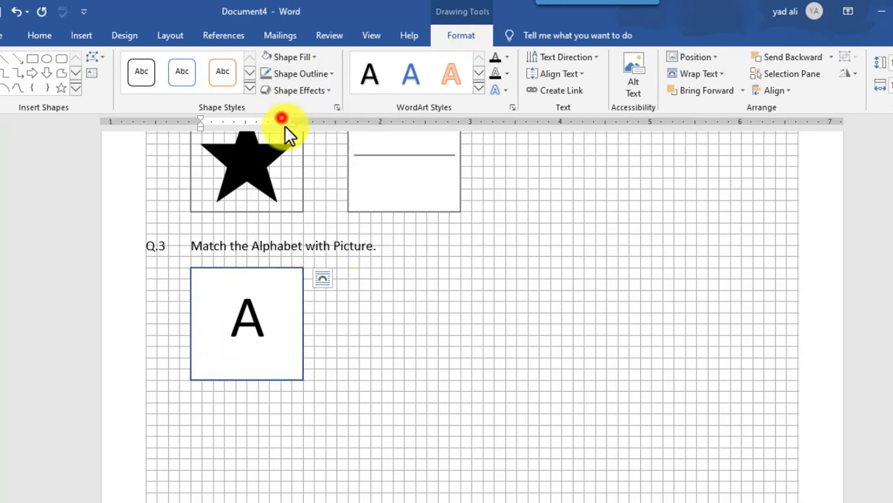
{"action": "left_click", "coordinate": [388, 372]}
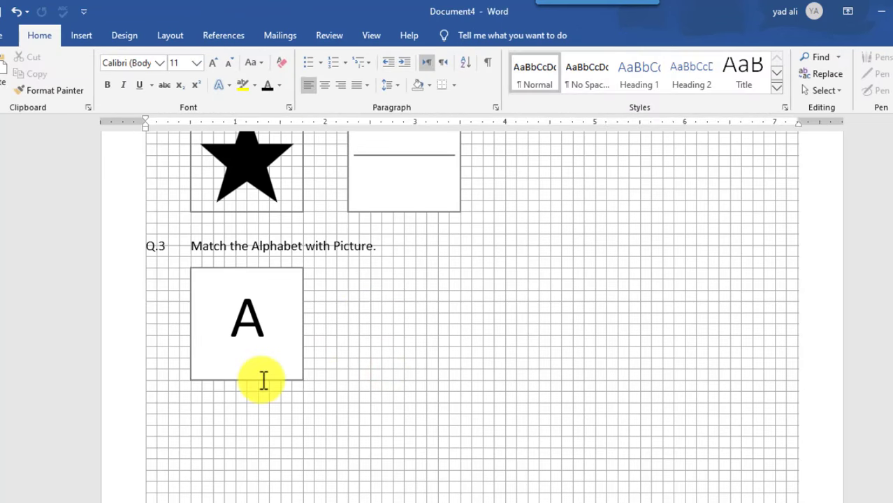
Duplicate the A box to its right and delete the letter from the copy.
{"action": "left_click_drag", "start_coordinate": [263, 380], "coordinate": [391, 389]}
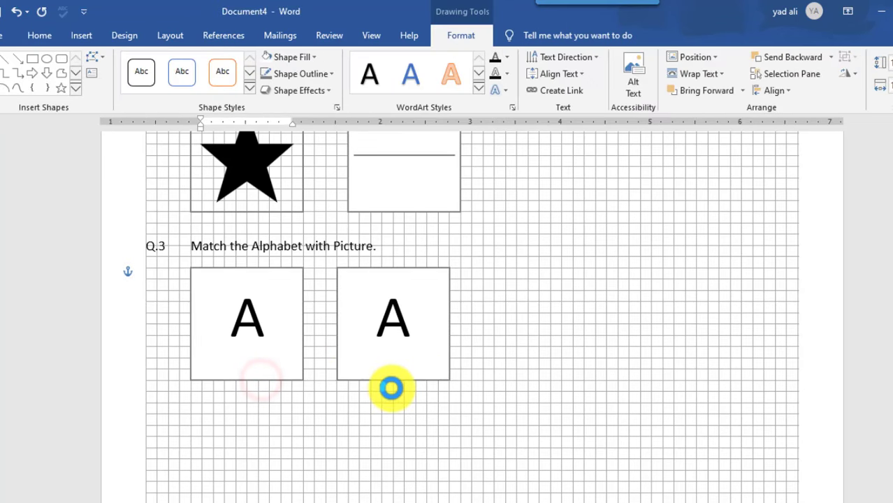
{"action": "left_click", "coordinate": [425, 435]}
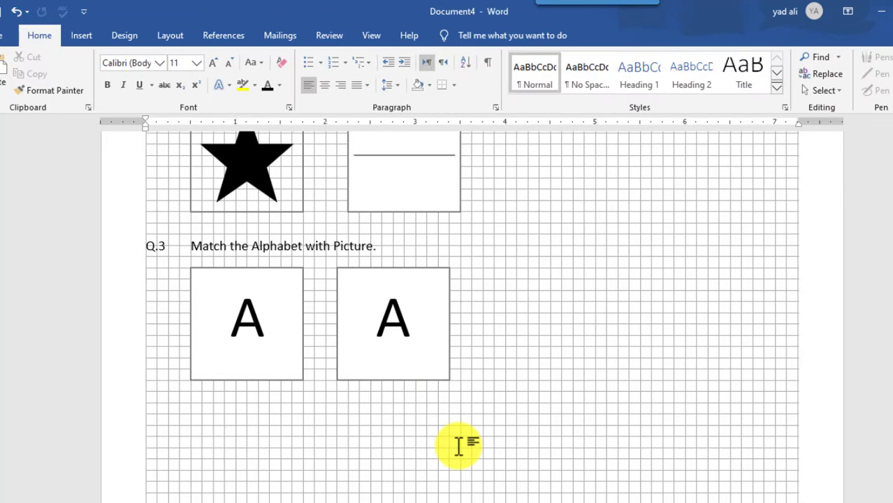
{"action": "left_click", "coordinate": [410, 271]}
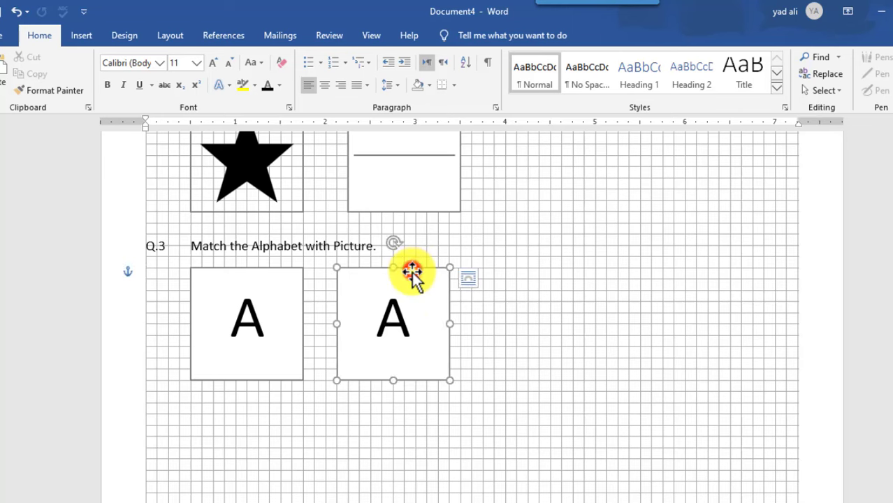
{"action": "left_click_drag", "start_coordinate": [411, 320], "coordinate": [373, 325]}
{"action": "key", "text": "Delete"}
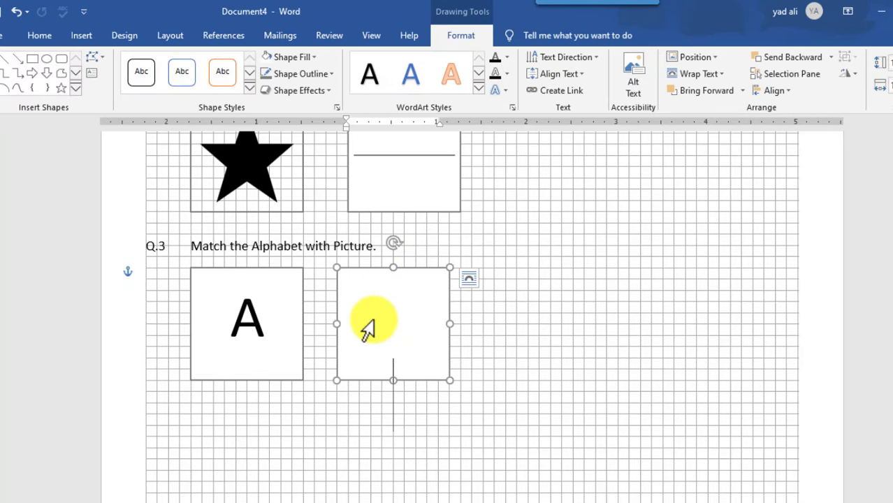
Fill the copied box with the black cat icon.
{"action": "left_click", "coordinate": [308, 55]}
{"action": "left_click", "coordinate": [306, 220]}
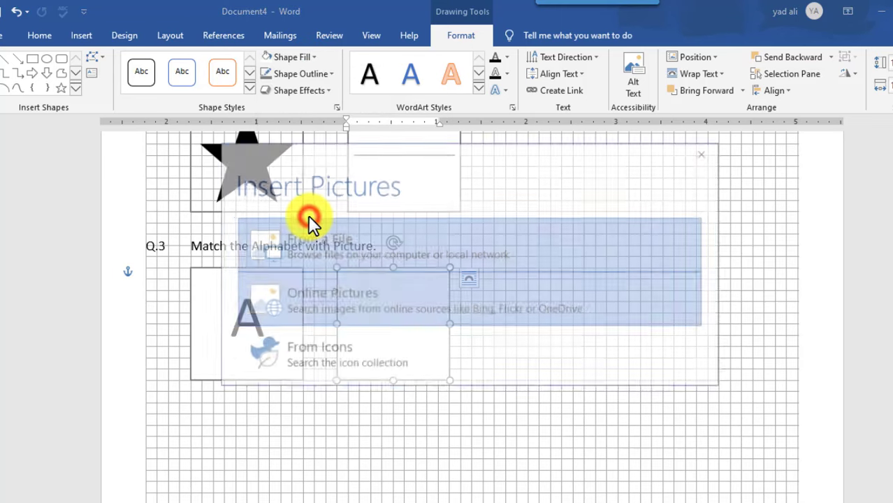
{"action": "left_click", "coordinate": [322, 356]}
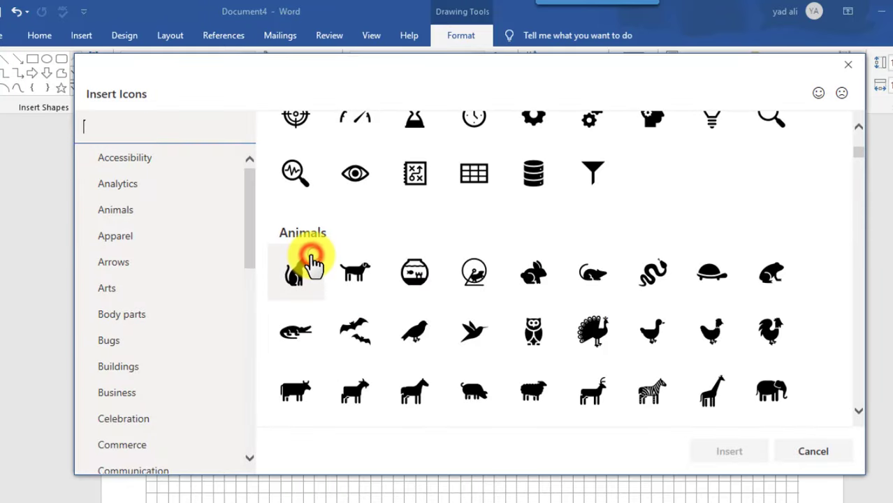
{"action": "left_click", "coordinate": [313, 264]}
{"action": "left_click", "coordinate": [715, 449]}
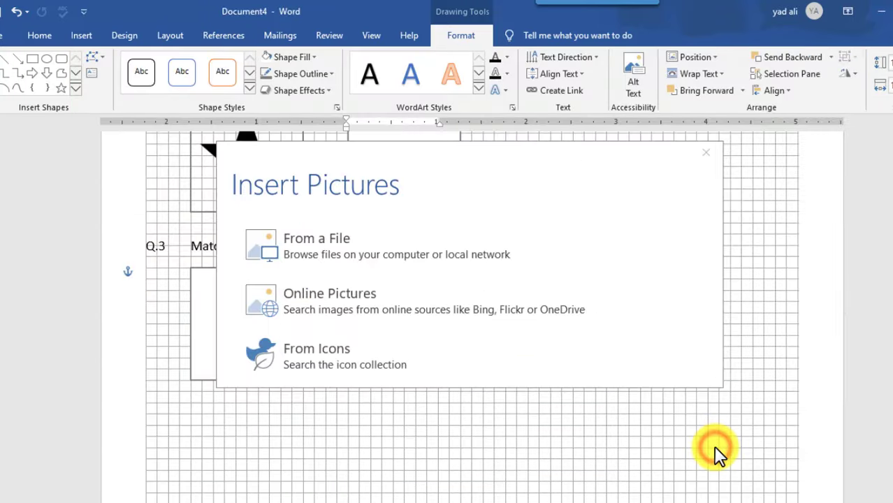
{"action": "left_click", "coordinate": [508, 380]}
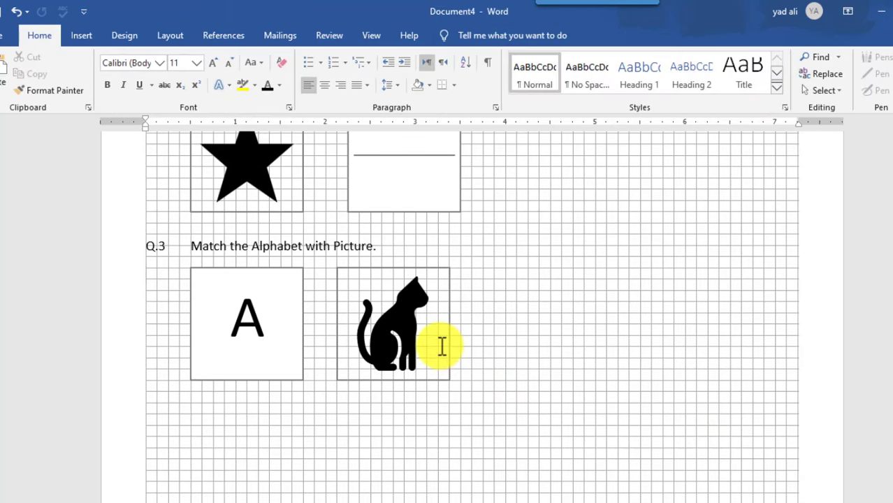
{"action": "left_click", "coordinate": [381, 271]}
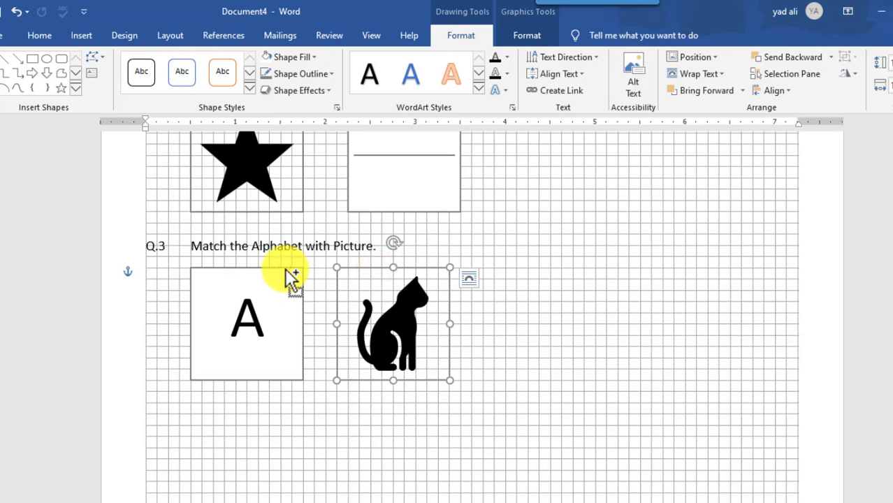
Copy the A and cat boxes to the right, then duplicate all four into an aligned second row.
{"action": "left_click", "coordinate": [284, 267], "text": "ctrl"}
{"action": "left_click_drag", "start_coordinate": [307, 271], "coordinate": [575, 308]}
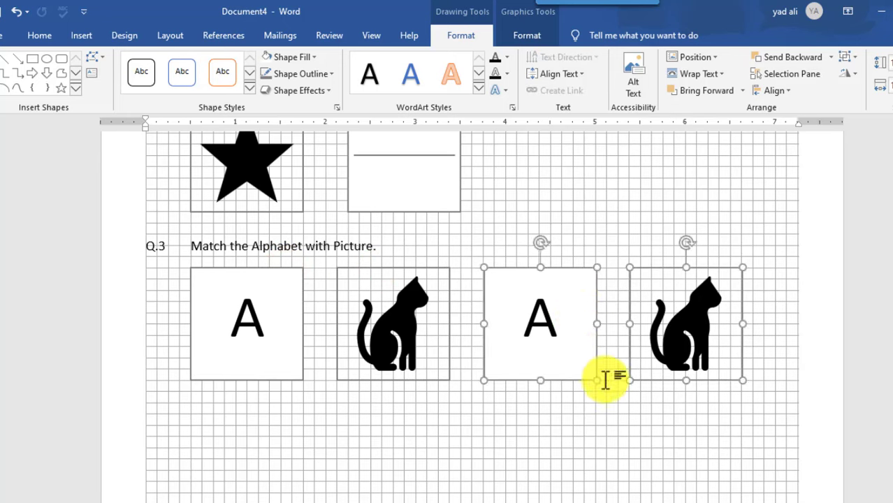
{"action": "scroll", "coordinate": [619, 404], "scroll_direction": "down", "scroll_amount": 2}
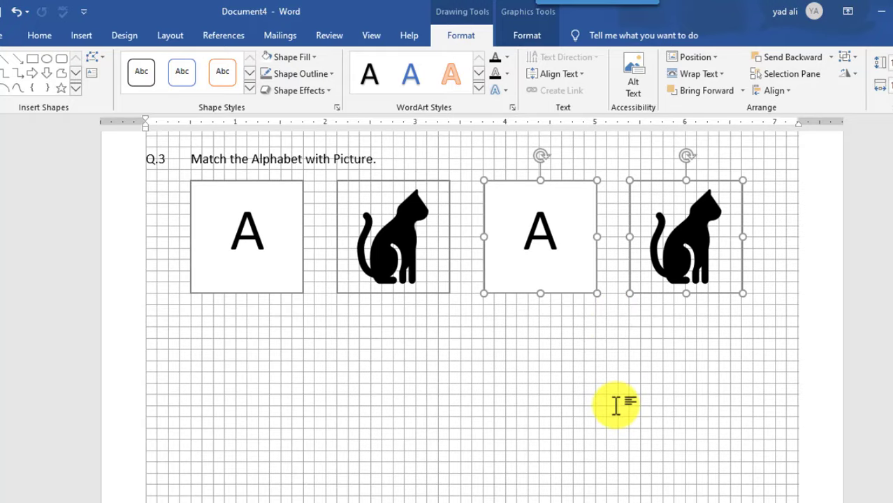
{"action": "left_click", "coordinate": [432, 289], "text": "ctrl"}
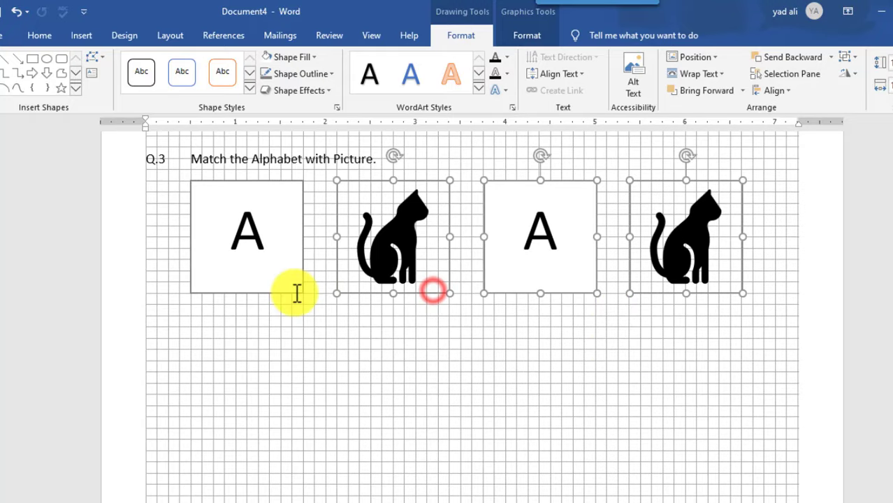
{"action": "left_click_drag", "start_coordinate": [291, 292], "coordinate": [289, 403]}
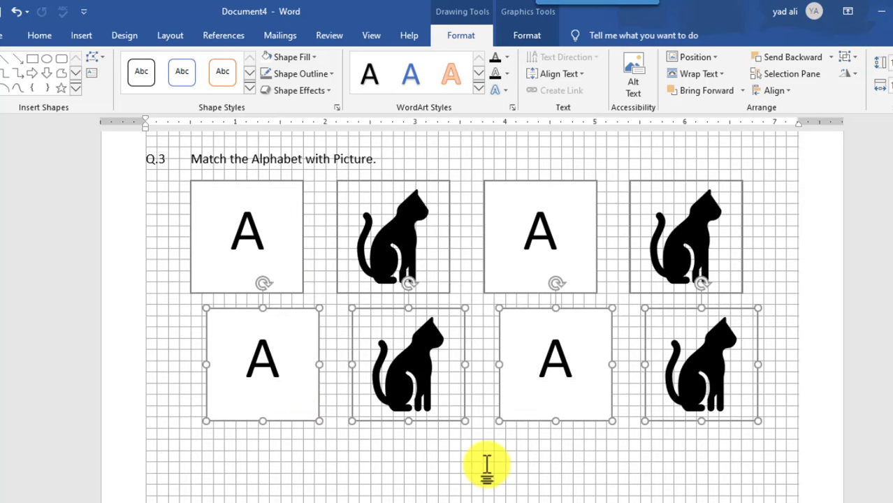
{"action": "key", "text": "Up"}
{"action": "key", "text": "Left"}
{"action": "key", "text": "Left"}
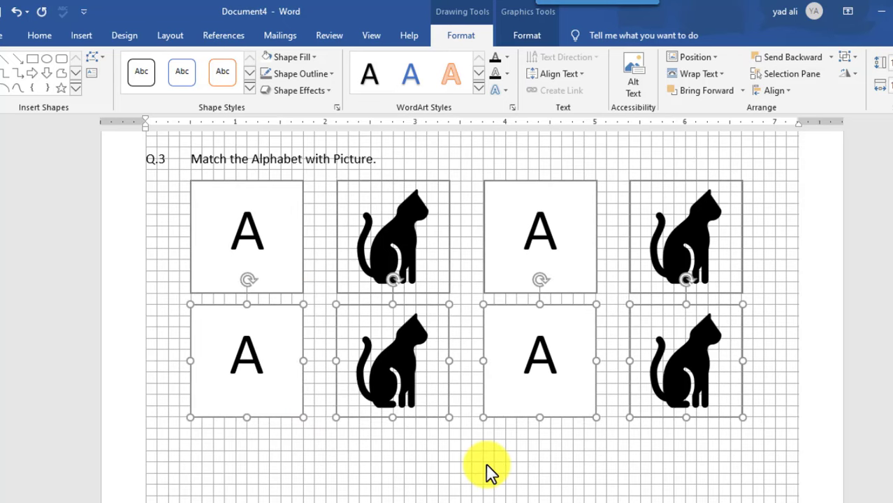
{"action": "scroll", "coordinate": [487, 464], "scroll_direction": "down", "scroll_amount": 2}
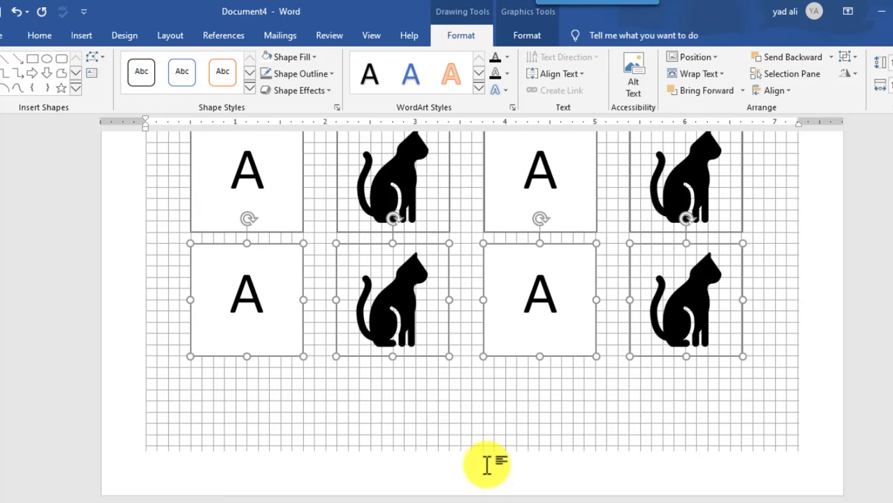
Replace the second-row cat picture with a book icon.
{"action": "left_click", "coordinate": [533, 412]}
{"action": "scroll", "coordinate": [496, 387], "scroll_direction": "up", "scroll_amount": 2}
{"action": "left_click", "coordinate": [415, 335]}
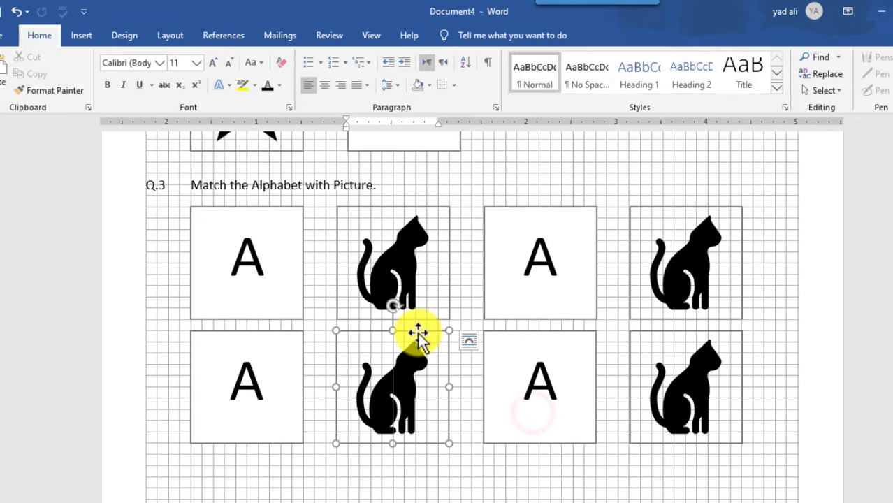
{"action": "left_click", "coordinate": [460, 35]}
{"action": "left_click", "coordinate": [291, 57]}
{"action": "left_click", "coordinate": [308, 202]}
{"action": "left_click", "coordinate": [375, 376]}
{"action": "left_click", "coordinate": [415, 264]}
{"action": "left_click", "coordinate": [730, 451]}
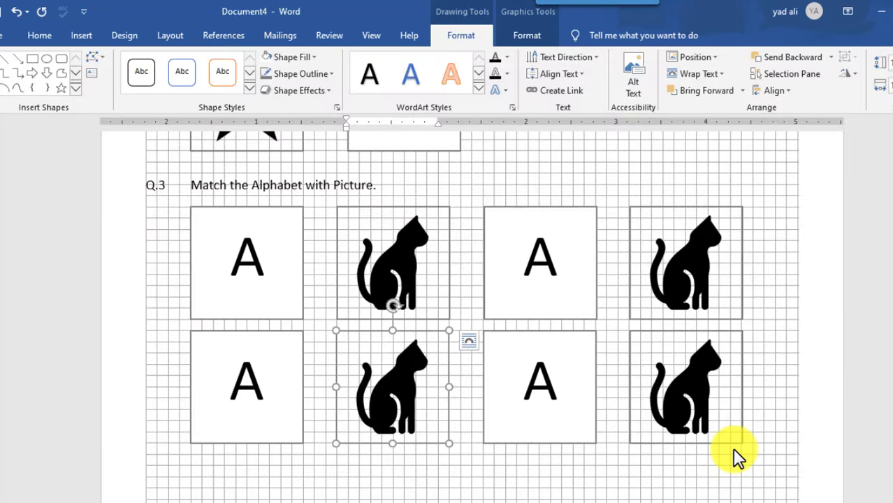
Replace the top-right cat picture with an apple icon.
{"action": "left_click", "coordinate": [722, 213]}
{"action": "left_click", "coordinate": [312, 59]}
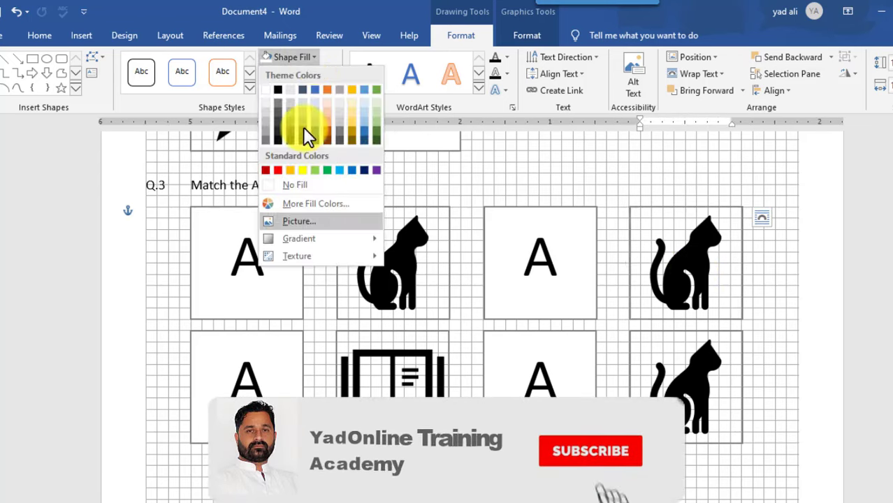
{"action": "left_click", "coordinate": [300, 222]}
{"action": "left_click", "coordinate": [419, 350]}
{"action": "left_click", "coordinate": [598, 301]}
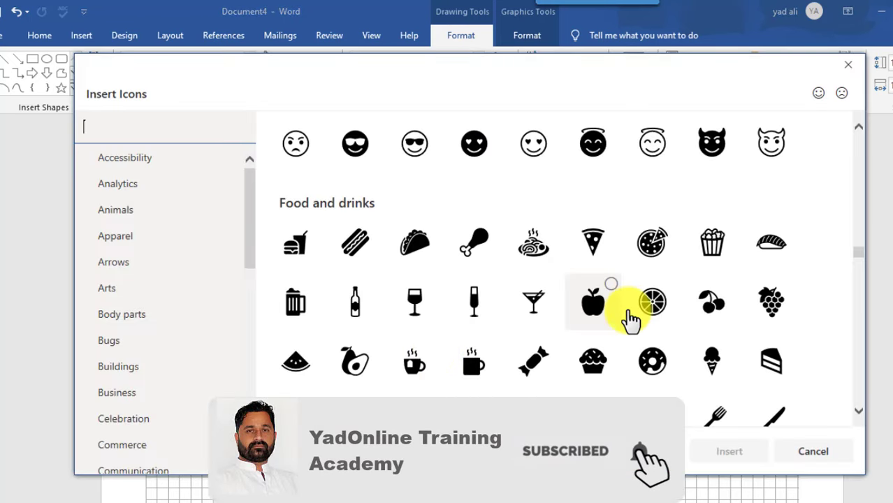
{"action": "left_click", "coordinate": [718, 450]}
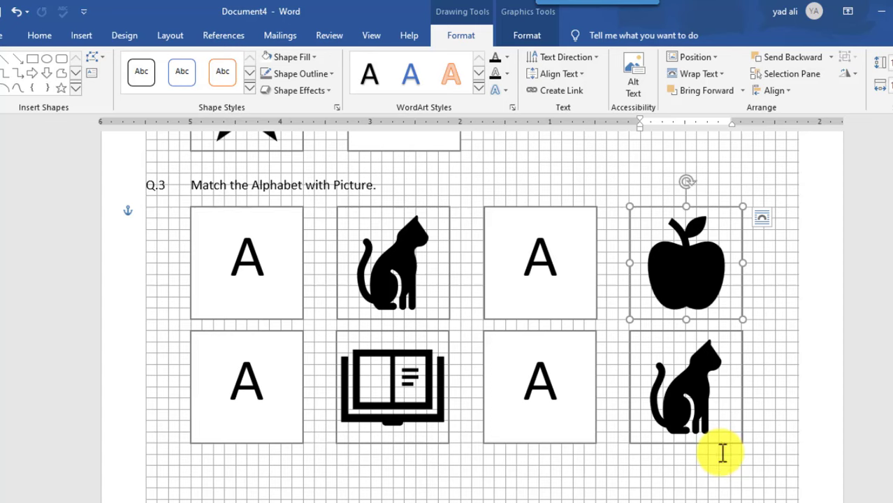
Replace the bottom-right cat picture with a star icon.
{"action": "left_click", "coordinate": [711, 338]}
{"action": "left_click", "coordinate": [313, 57]}
{"action": "left_click", "coordinate": [333, 232]}
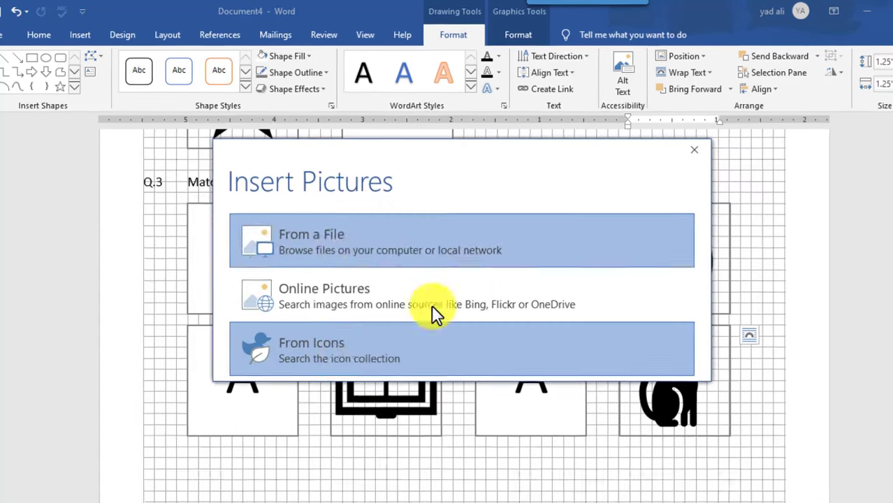
{"action": "left_click", "coordinate": [378, 346]}
{"action": "left_click", "coordinate": [667, 236]}
{"action": "key", "text": "Return"}
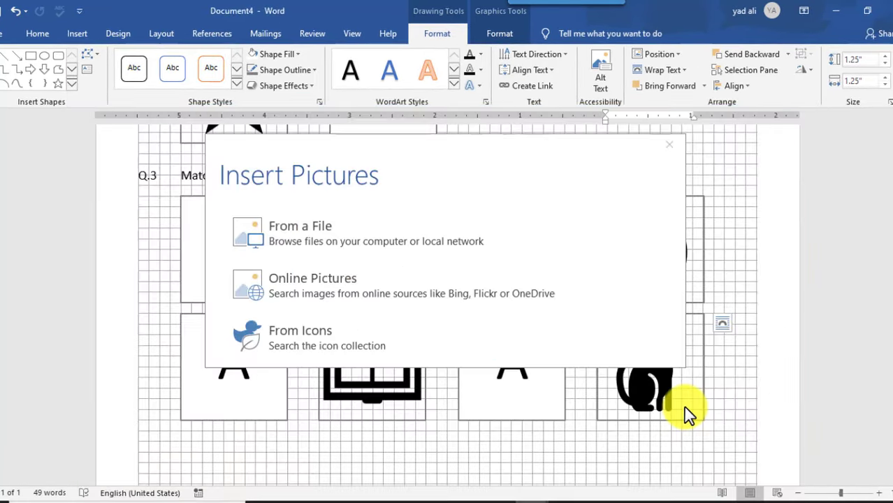
Change the box letters to B, C and S, keeping A in the lower third box.
{"action": "left_click", "coordinate": [247, 243]}
{"action": "left_click_drag", "start_coordinate": [246, 243], "coordinate": [224, 239]}
{"action": "type", "text": "B"}
{"action": "left_click_drag", "start_coordinate": [249, 360], "coordinate": [220, 355]}
{"action": "type", "text": "C"}
{"action": "left_click_drag", "start_coordinate": [529, 246], "coordinate": [508, 239]}
{"action": "type", "text": "S"}
{"action": "double_click", "coordinate": [494, 363]}
{"action": "left_click", "coordinate": [643, 405]}
{"action": "scroll", "coordinate": [643, 398], "scroll_direction": "down", "scroll_amount": 2}
{"action": "left_click", "coordinate": [298, 369]}
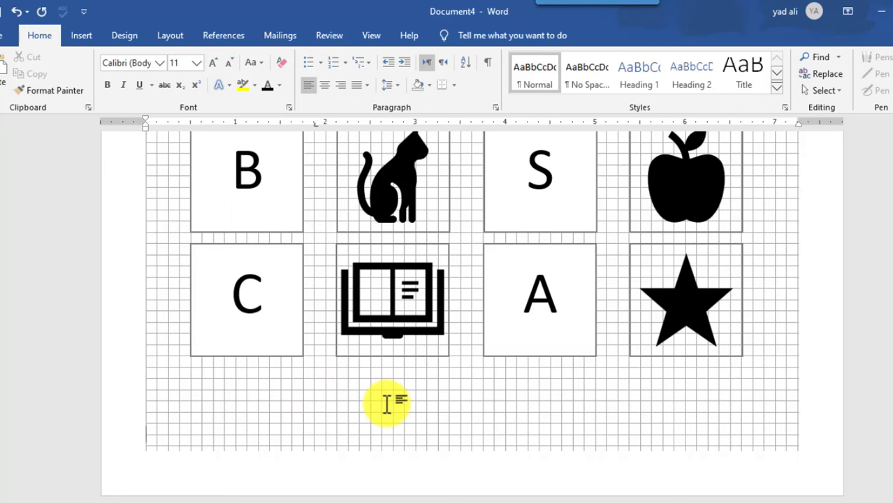
Hide the page gridlines and grow the Q.4 missing-letter blanks line to 14 pt.
{"action": "scroll", "coordinate": [386, 404], "scroll_direction": "down", "scroll_amount": 3}
{"action": "scroll", "coordinate": [386, 403], "scroll_direction": "down", "scroll_amount": 5}
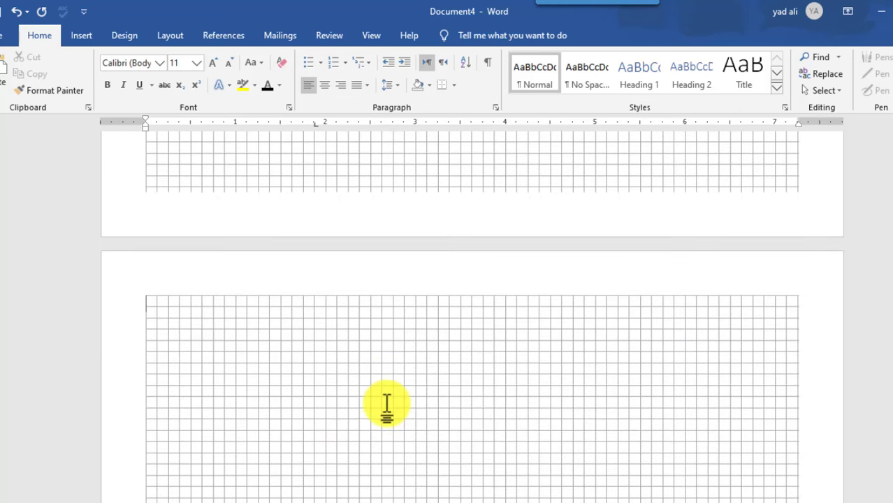
{"action": "left_click", "coordinate": [372, 33]}
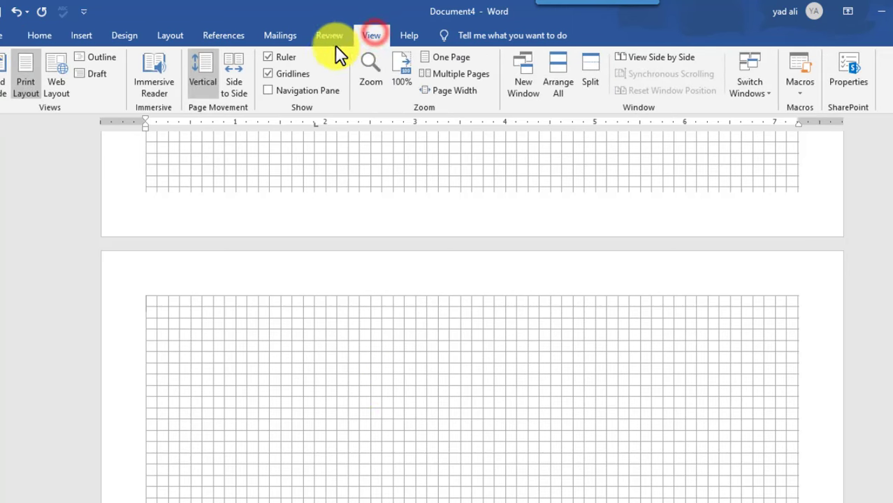
{"action": "left_click", "coordinate": [267, 73]}
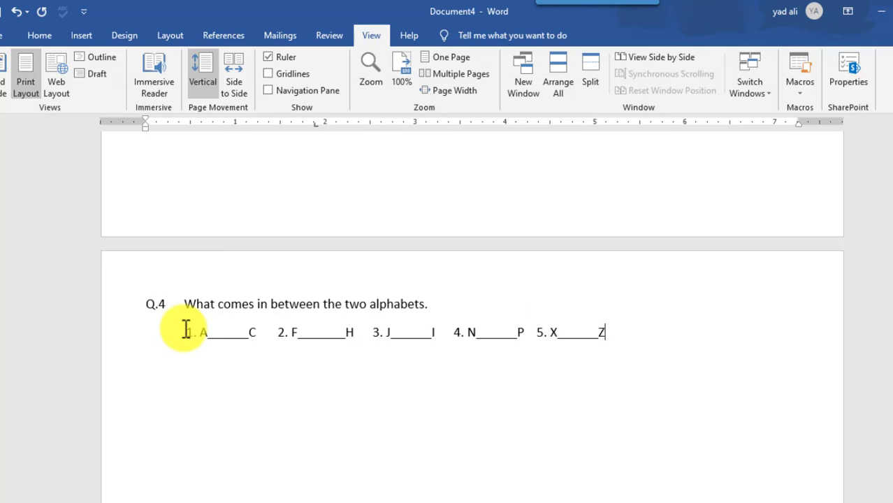
{"action": "left_click_drag", "start_coordinate": [183, 331], "coordinate": [637, 334]}
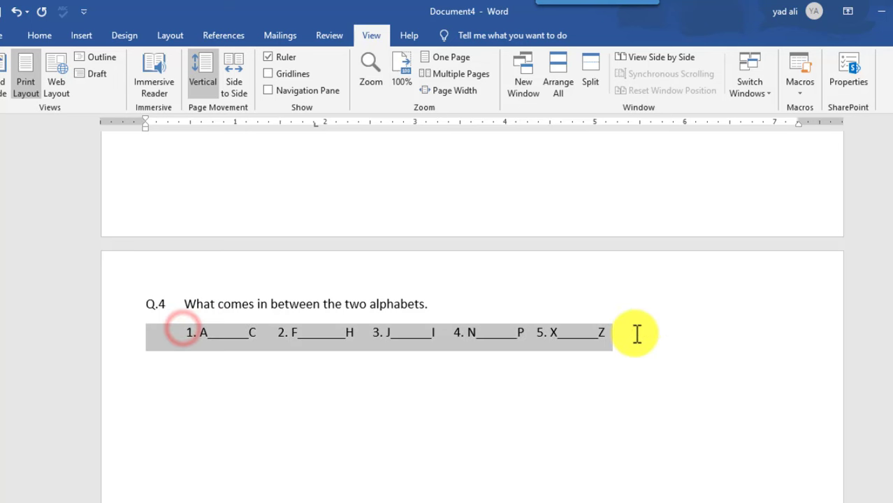
{"action": "left_click", "coordinate": [38, 34]}
{"action": "left_click", "coordinate": [213, 64]}
{"action": "left_click", "coordinate": [213, 63]}
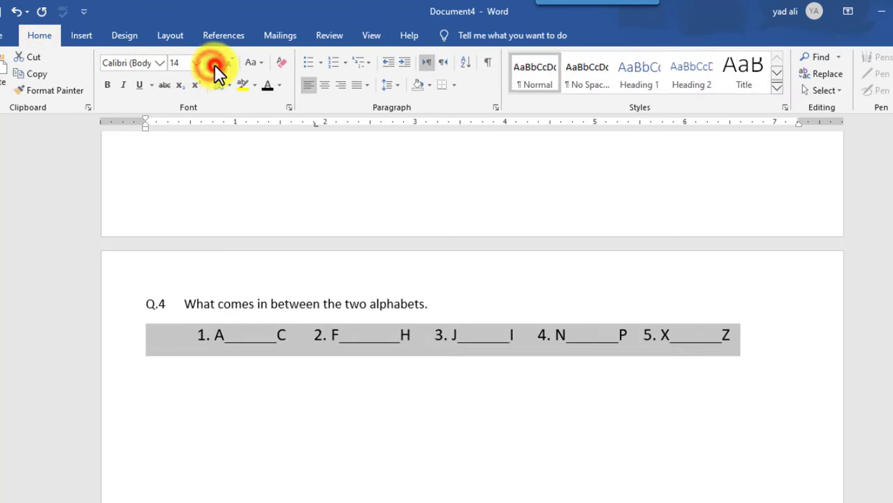
{"action": "left_click", "coordinate": [446, 412]}
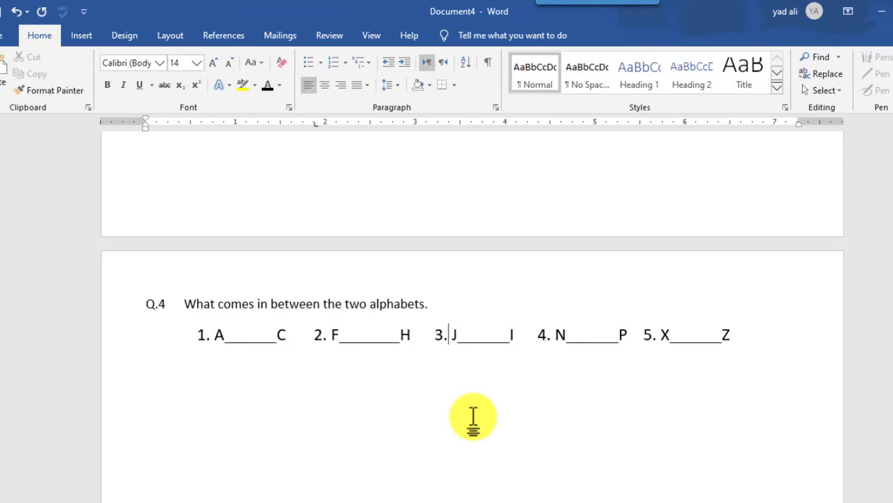
Add the Q.5 heading 'Match the Upper-case Alphabets with Lower-case Alphabets.' at size 11.
{"action": "left_click", "coordinate": [751, 331]}
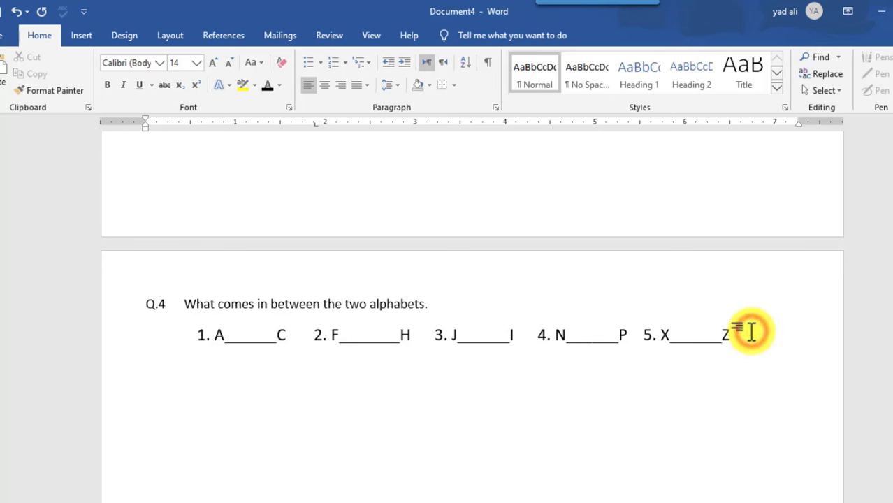
{"action": "key", "text": "Return"}
{"action": "type", "text": "Q.5"}
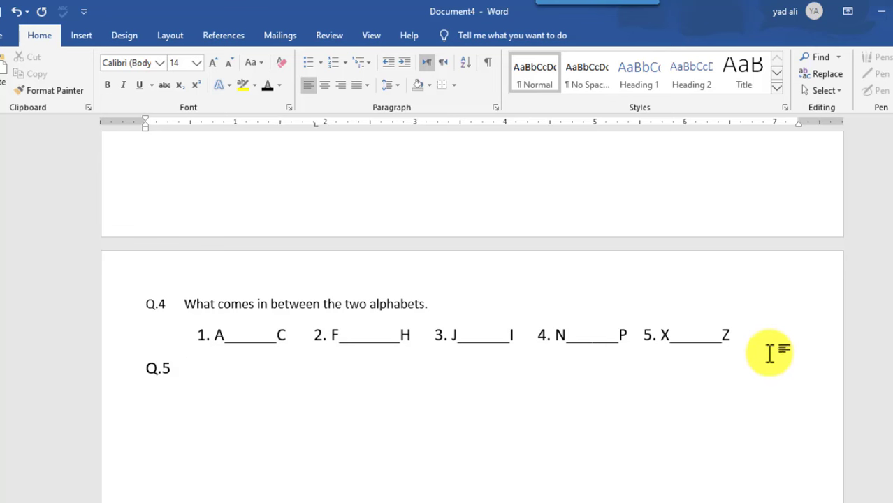
{"action": "left_click_drag", "start_coordinate": [173, 368], "coordinate": [143, 367]}
{"action": "left_click", "coordinate": [185, 63]}
{"action": "type", "text": "11"}
{"action": "key", "text": "Return"}
{"action": "left_click", "coordinate": [185, 381]}
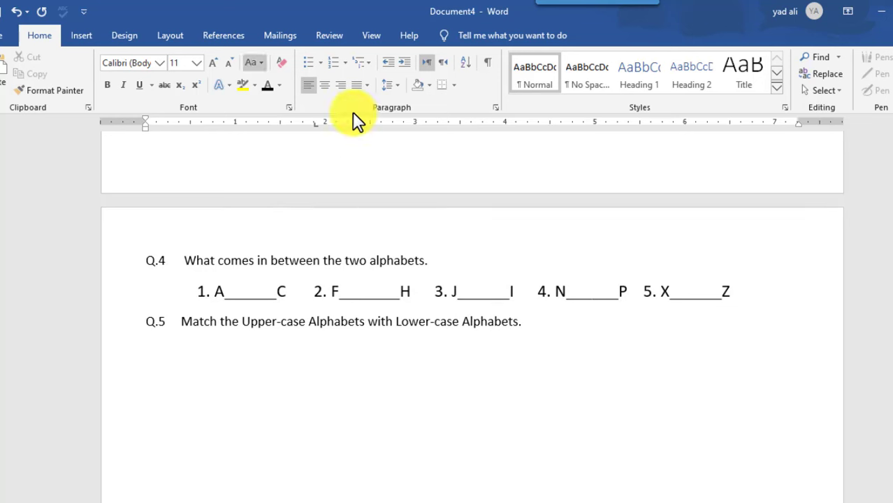
{"action": "left_click", "coordinate": [371, 35]}
Show gridlines and draw a square under Q.5 with no fill and a dark grey outline.
{"action": "left_click", "coordinate": [269, 74]}
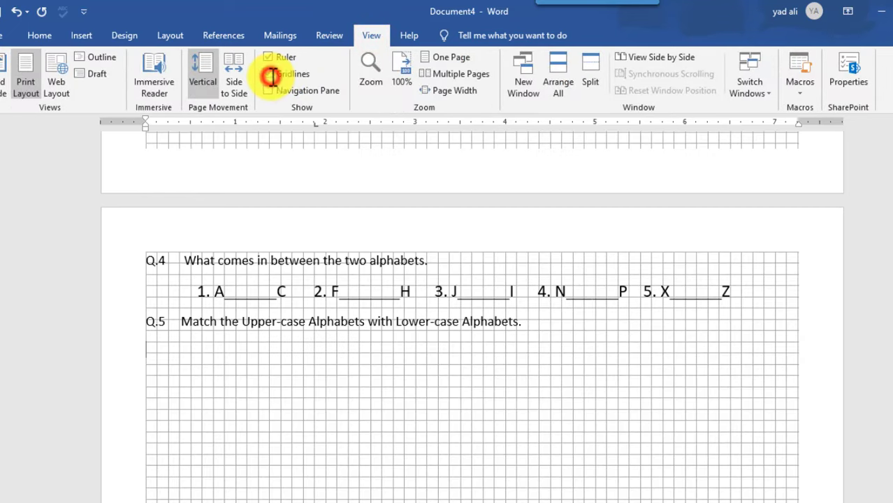
{"action": "left_click", "coordinate": [73, 37]}
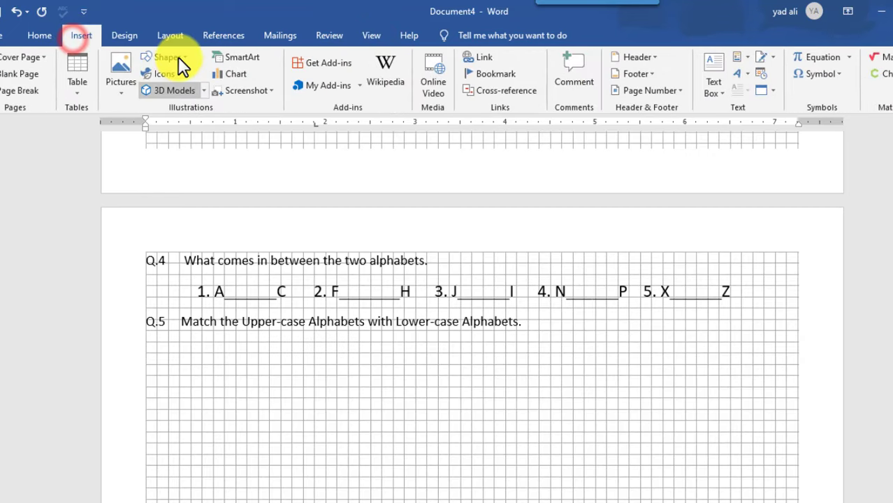
{"action": "left_click", "coordinate": [186, 59]}
{"action": "left_click", "coordinate": [193, 90]}
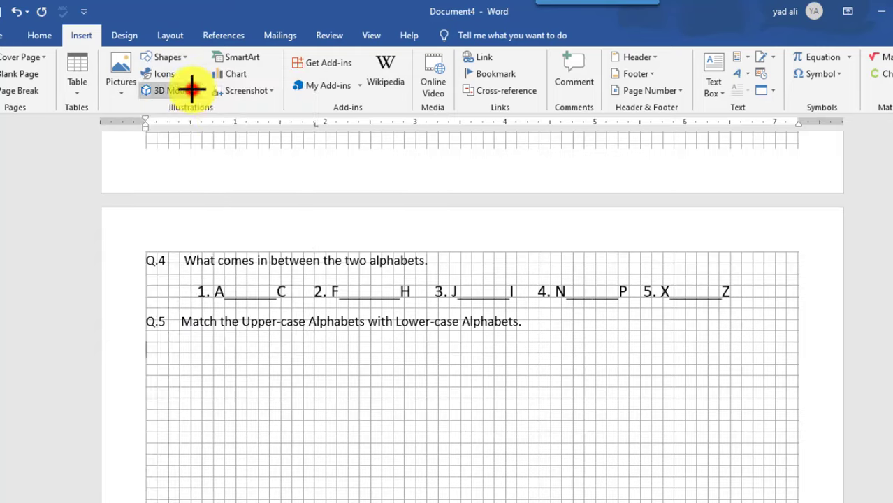
{"action": "scroll", "coordinate": [222, 295], "scroll_direction": "down", "scroll_amount": 2}
{"action": "left_click", "coordinate": [225, 319]}
{"action": "left_click_drag", "start_coordinate": [289, 349], "coordinate": [244, 288]}
{"action": "key", "text": "Up"}
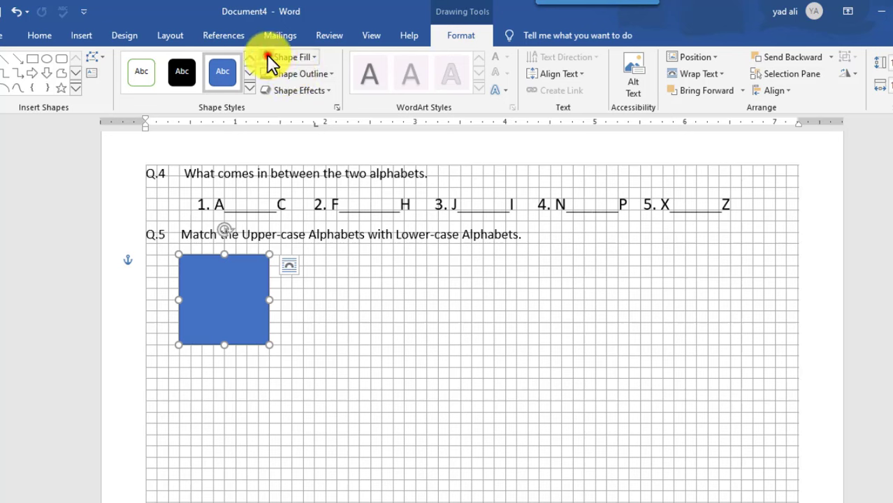
{"action": "left_click", "coordinate": [289, 57]}
{"action": "left_click", "coordinate": [331, 74]}
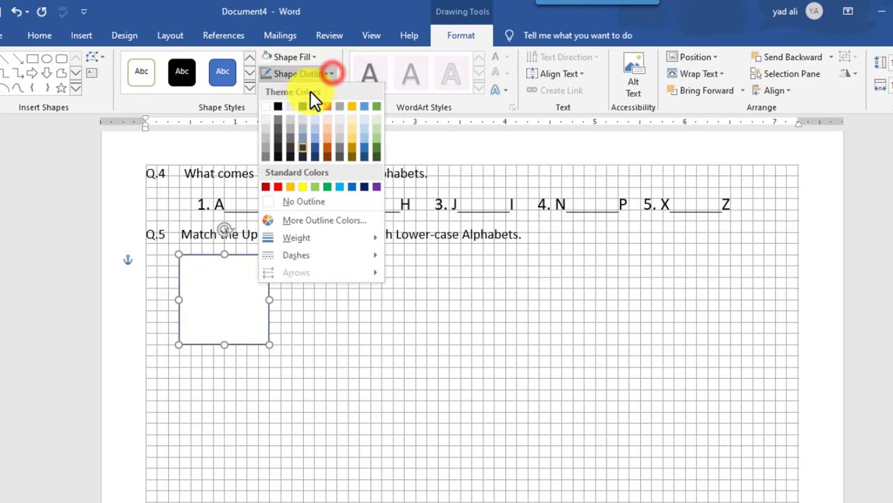
{"action": "left_click", "coordinate": [277, 117]}
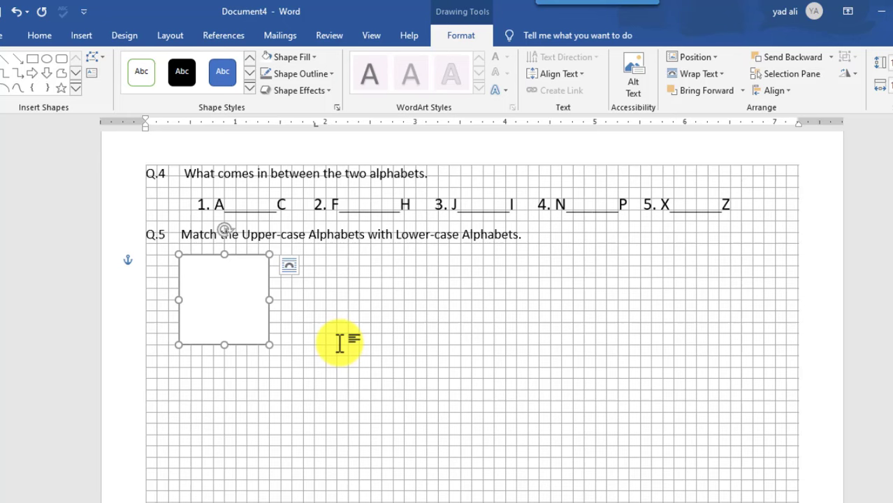
Enlarge the letter A inside the square to 36 pt.
{"action": "key", "text": "Return"}
{"action": "left_click", "coordinate": [248, 300]}
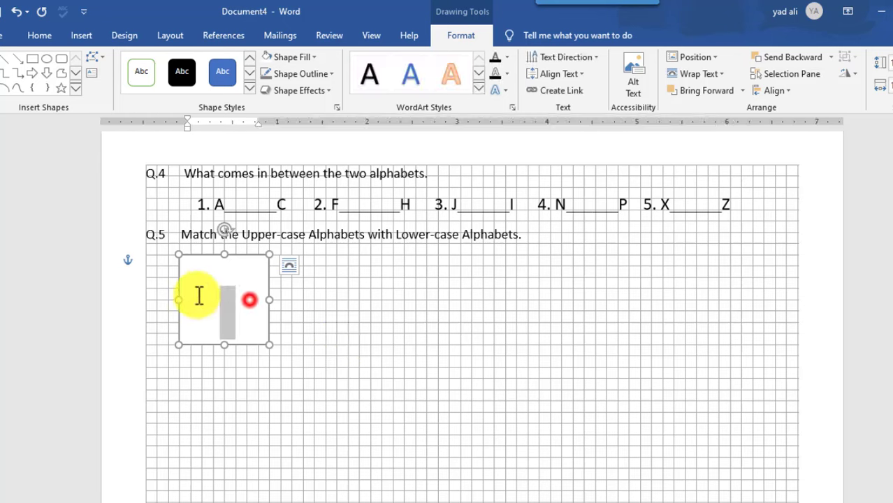
{"action": "left_click", "coordinate": [37, 35]}
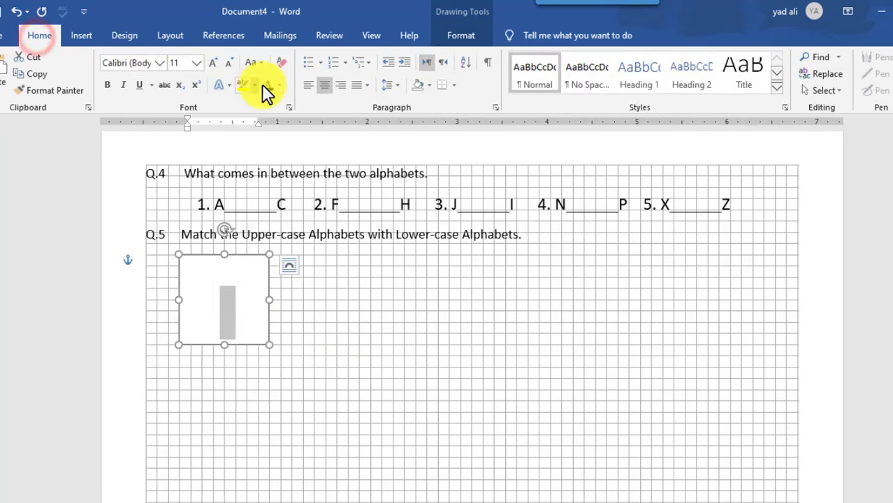
{"action": "left_click", "coordinate": [212, 62]}
{"action": "left_click", "coordinate": [212, 62]}
{"action": "left_click", "coordinate": [212, 62]}
{"action": "left_click", "coordinate": [212, 62]}
{"action": "left_click", "coordinate": [212, 63]}
{"action": "left_click", "coordinate": [211, 62]}
{"action": "left_click", "coordinate": [211, 62]}
{"action": "left_click", "coordinate": [211, 62]}
{"action": "left_click", "coordinate": [211, 63]}
{"action": "left_click", "coordinate": [211, 62]}
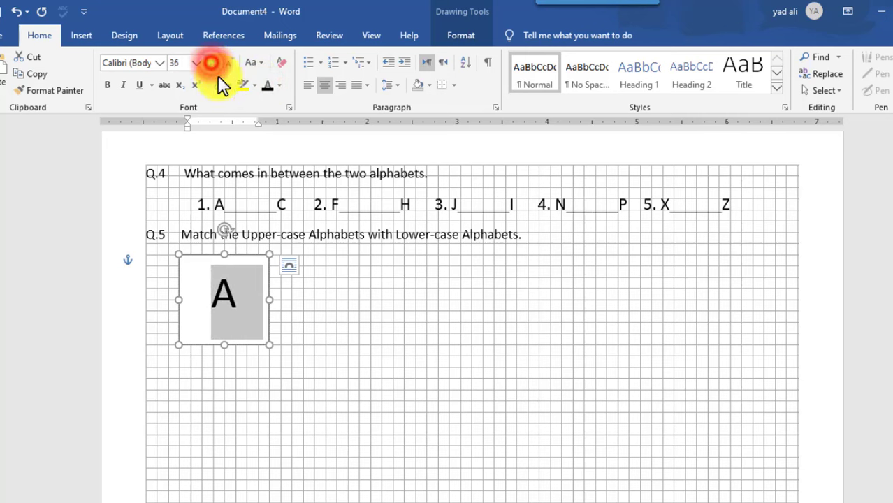
{"action": "left_click", "coordinate": [347, 317]}
Duplicate the A box to its right and change its letter to lower-case b.
{"action": "left_click", "coordinate": [257, 258]}
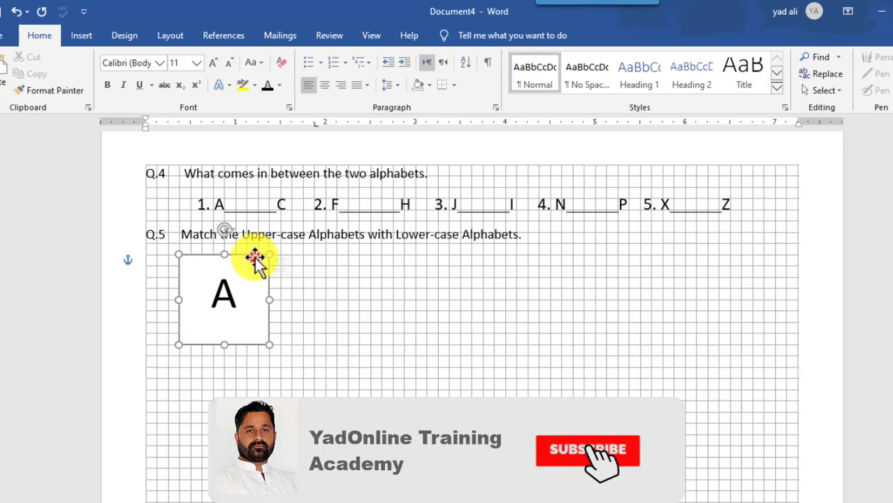
{"action": "left_click_drag", "start_coordinate": [255, 259], "coordinate": [339, 293]}
{"action": "type", "text": "a"}
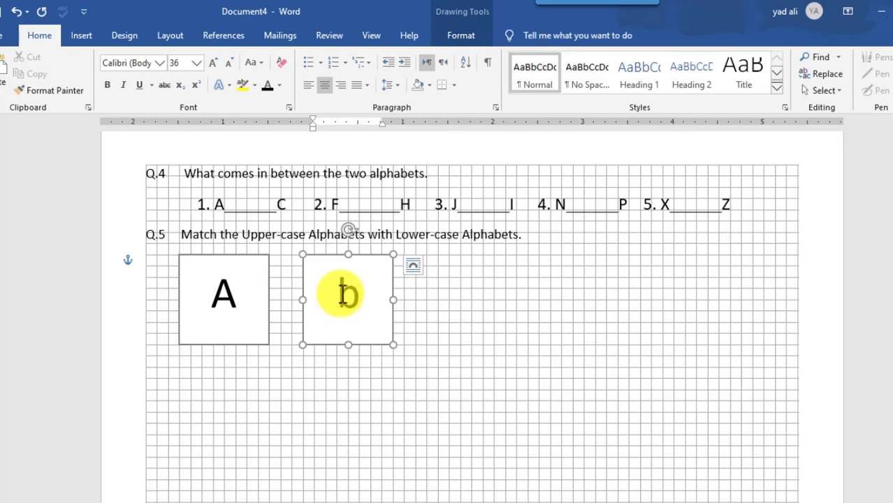
{"action": "left_click", "coordinate": [461, 355]}
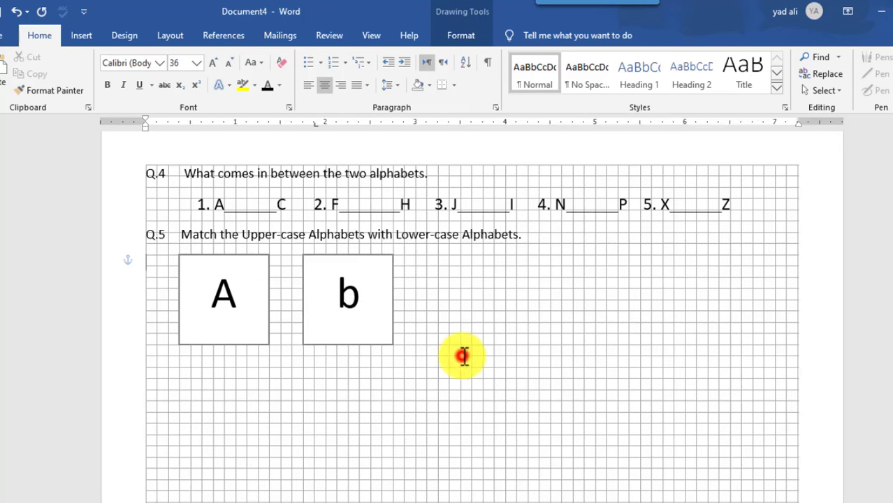
Copy the A and b box pair further right, aligned with the originals.
{"action": "left_click", "coordinate": [254, 256]}
{"action": "left_click", "coordinate": [328, 254], "text": "shift"}
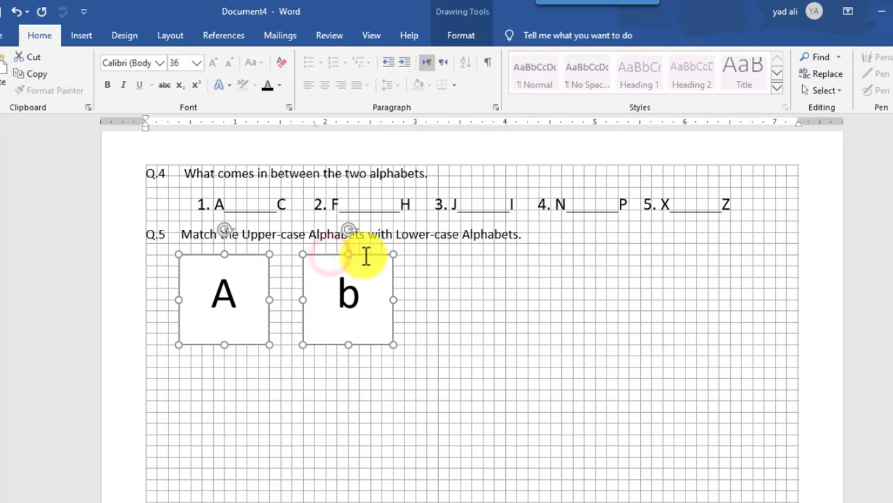
{"action": "left_click_drag", "start_coordinate": [375, 255], "coordinate": [656, 239]}
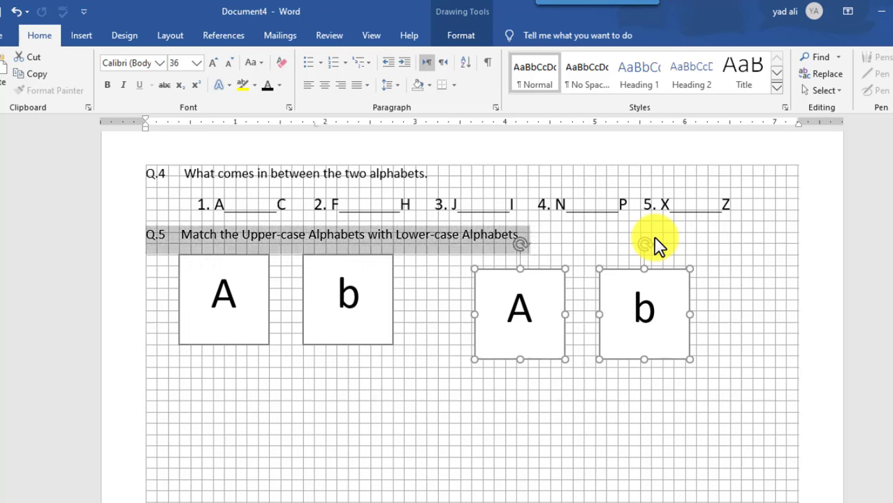
{"action": "left_click", "coordinate": [656, 244]}
{"action": "left_click", "coordinate": [662, 269]}
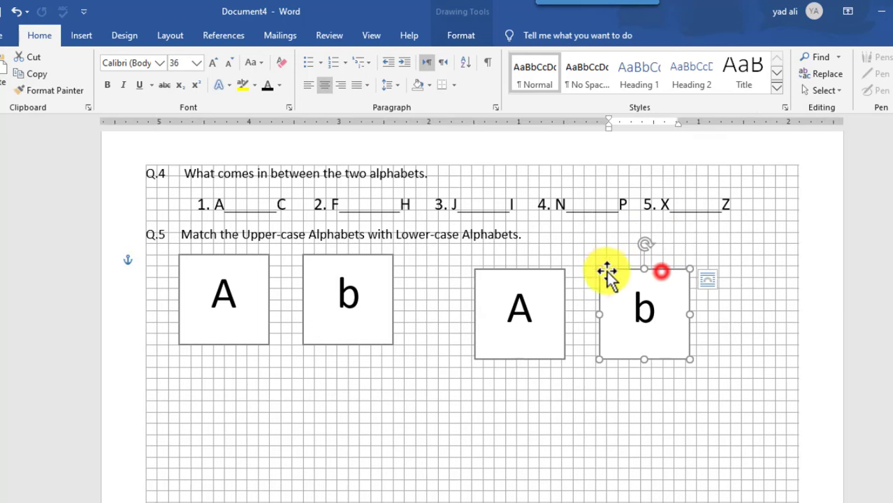
{"action": "left_click", "coordinate": [552, 270], "text": "shift"}
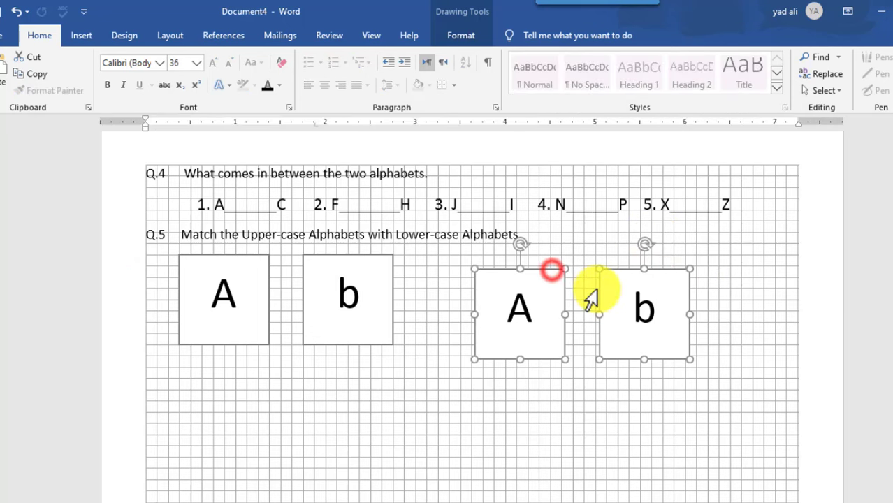
{"action": "key", "text": "Up"}
{"action": "key", "text": "Up"}
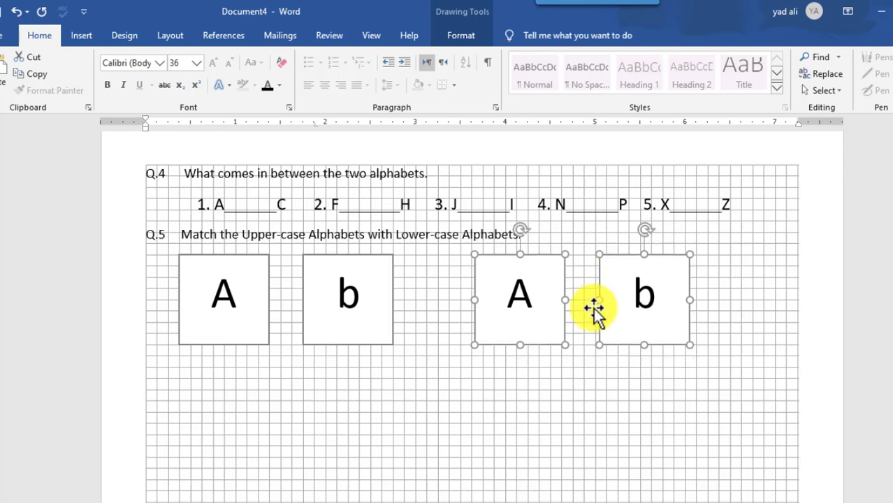
{"action": "left_click", "coordinate": [578, 392]}
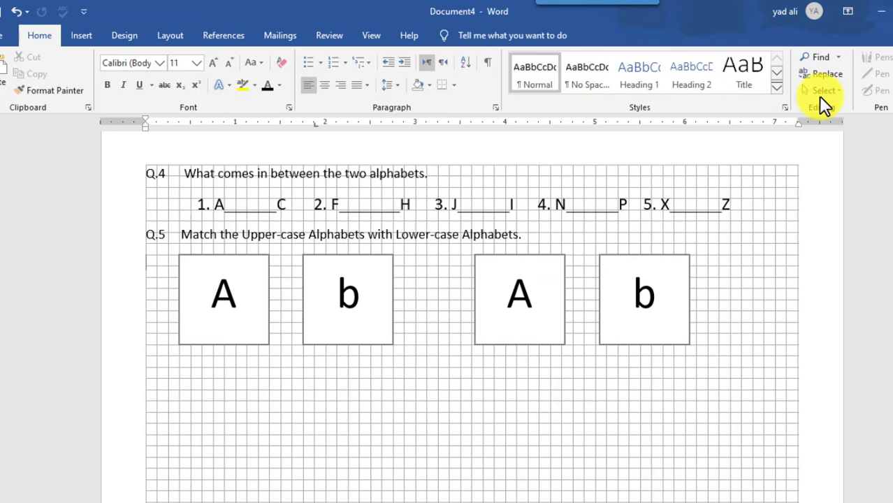
Select all four boxes with Select Objects and copy the row down twice, making three rows.
{"action": "left_click", "coordinate": [821, 92]}
{"action": "left_click", "coordinate": [828, 118]}
{"action": "mouse_move", "coordinate": [746, 383]}
{"action": "left_mouse_down"}
{"action": "mouse_move", "coordinate": [325, 234]}
{"action": "mouse_move", "coordinate": [158, 249]}
{"action": "left_mouse_up"}
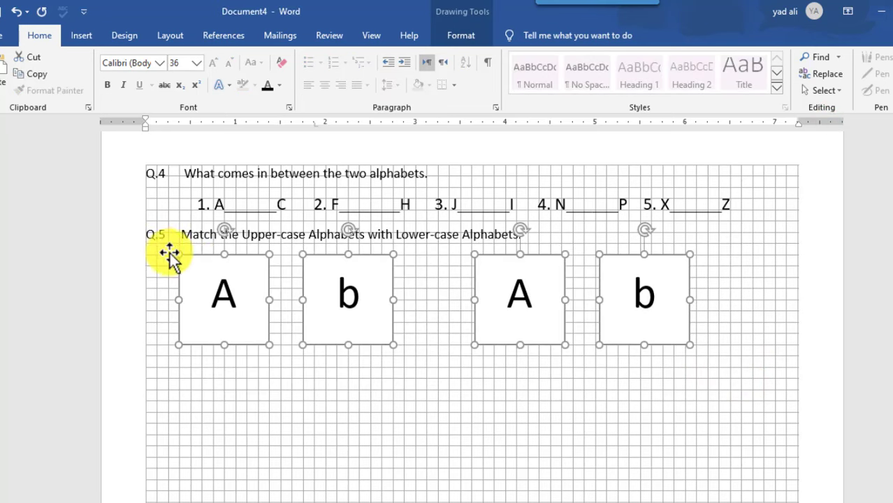
{"action": "left_click_drag", "start_coordinate": [374, 347], "coordinate": [366, 432]}
{"action": "scroll", "coordinate": [366, 432], "scroll_direction": "down", "scroll_amount": 4}
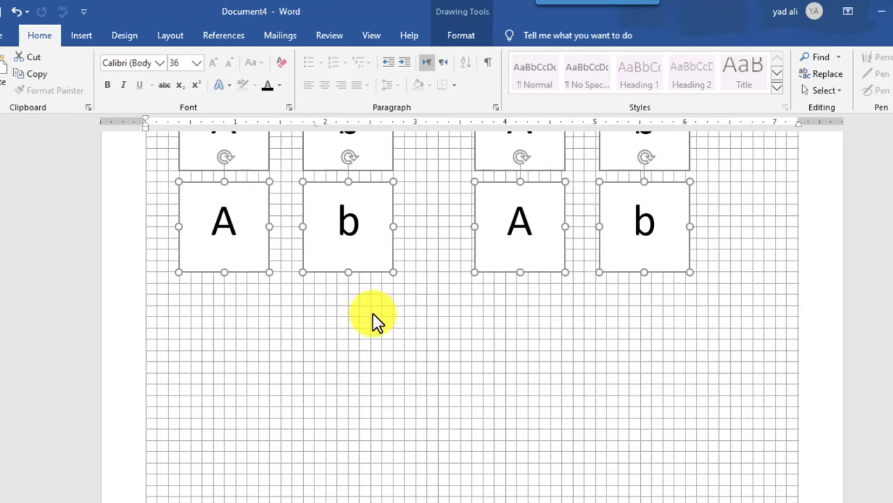
{"action": "left_click_drag", "start_coordinate": [377, 276], "coordinate": [388, 358]}
{"action": "scroll", "coordinate": [487, 409], "scroll_direction": "up", "scroll_amount": 3}
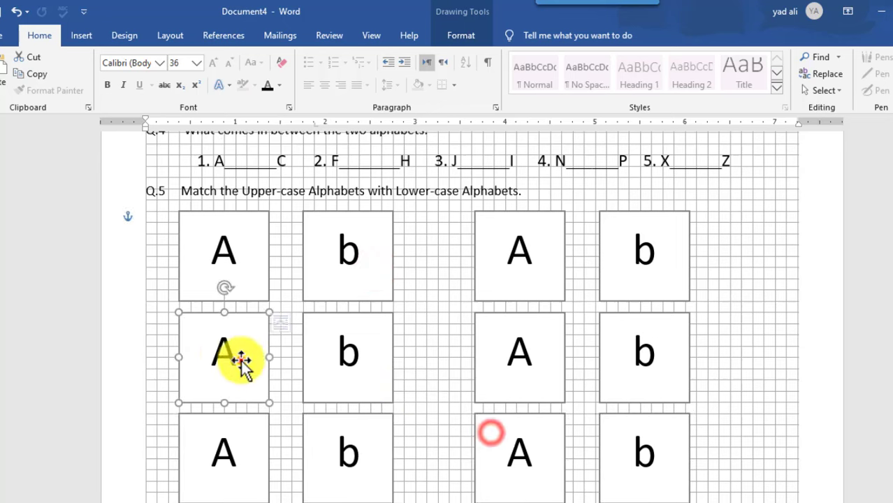
Change the first two columns' lower rows to C, B and a, c.
{"action": "left_click", "coordinate": [238, 363]}
{"action": "double_click", "coordinate": [224, 353]}
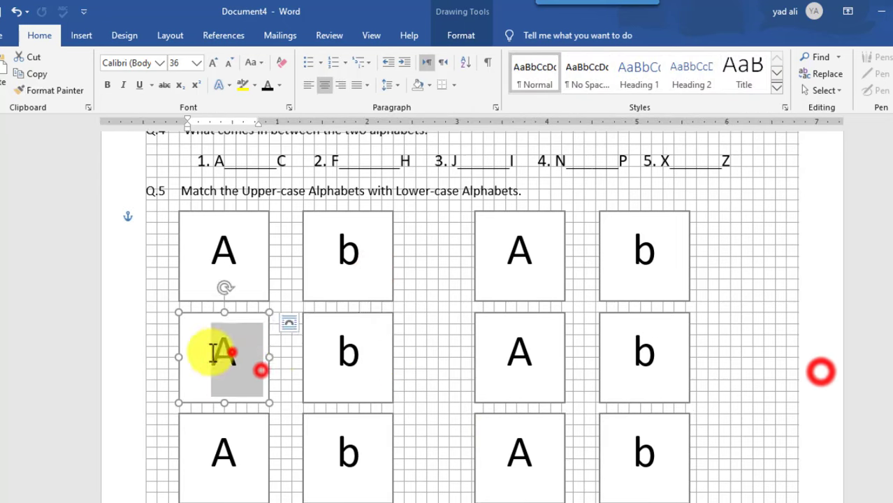
{"action": "type", "text": "C"}
{"action": "double_click", "coordinate": [225, 451]}
{"action": "type", "text": "B"}
{"action": "double_click", "coordinate": [342, 353]}
{"action": "type", "text": "a"}
{"action": "double_click", "coordinate": [341, 451]}
{"action": "type", "text": "c"}
Change the third column to E, F, G and the fourth column to f, g, e.
{"action": "double_click", "coordinate": [521, 255]}
{"action": "type", "text": "E"}
{"action": "double_click", "coordinate": [520, 352]}
{"action": "type", "text": "F"}
{"action": "double_click", "coordinate": [517, 451]}
{"action": "type", "text": "G"}
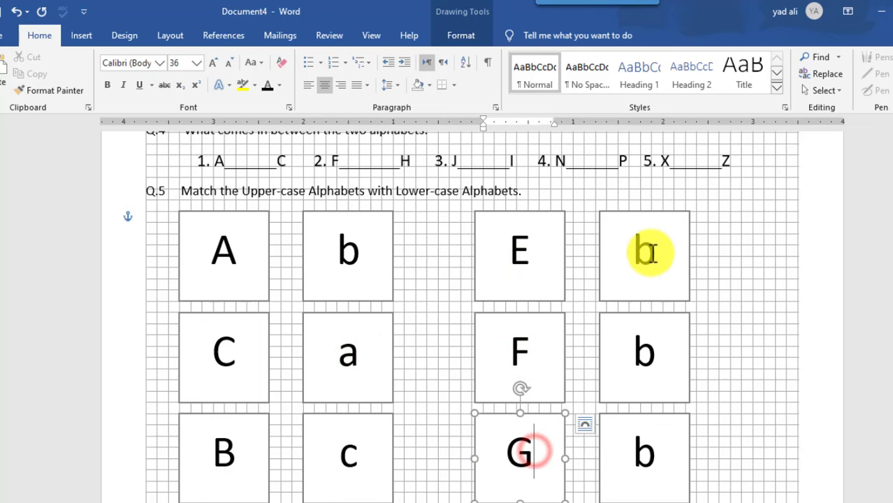
{"action": "double_click", "coordinate": [641, 252]}
{"action": "type", "text": "f"}
{"action": "double_click", "coordinate": [641, 350]}
{"action": "type", "text": "g"}
{"action": "double_click", "coordinate": [644, 429]}
{"action": "type", "text": "e"}
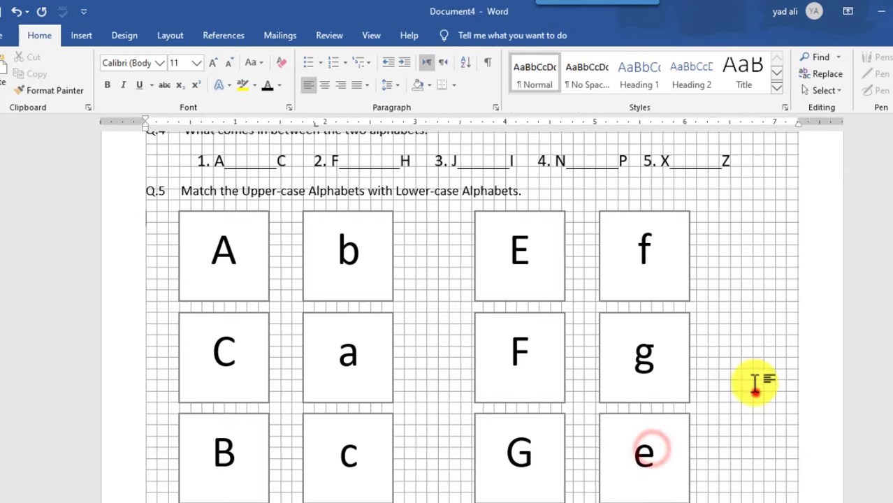
Turn off the page gridlines.
{"action": "left_click", "coordinate": [755, 389]}
{"action": "scroll", "coordinate": [753, 333], "scroll_direction": "down", "scroll_amount": 2}
{"action": "scroll", "coordinate": [753, 332], "scroll_direction": "up", "scroll_amount": 2}
{"action": "left_click", "coordinate": [368, 35]}
{"action": "left_click", "coordinate": [267, 74]}
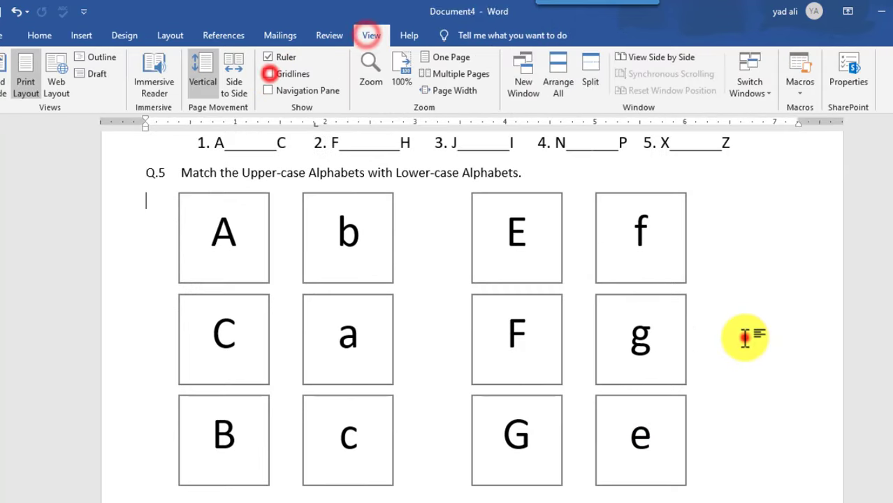
Copy the (10 Marks) label and add it at the end of the Q.4 line.
{"action": "scroll", "coordinate": [745, 334], "scroll_direction": "up", "scroll_amount": 10}
{"action": "left_click_drag", "start_coordinate": [728, 357], "coordinate": [788, 360]}
{"action": "key", "text": "ctrl+c"}
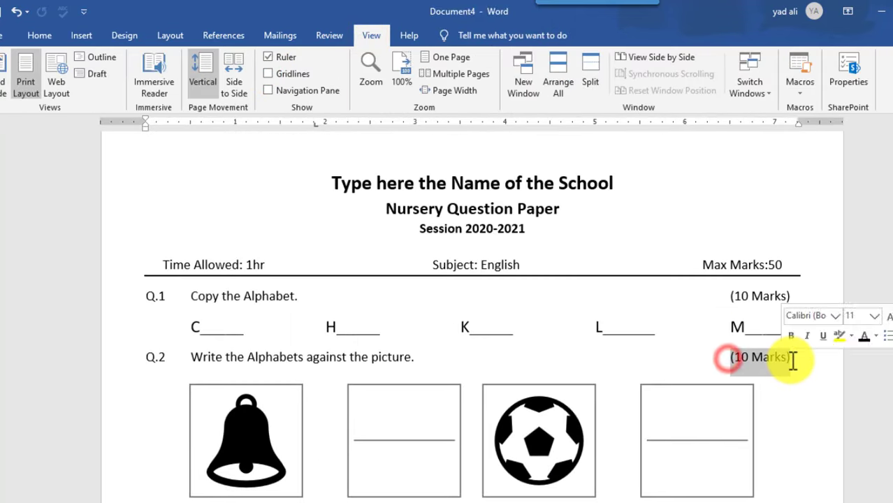
{"action": "scroll", "coordinate": [758, 343], "scroll_direction": "down", "scroll_amount": 8}
{"action": "scroll", "coordinate": [758, 343], "scroll_direction": "up", "scroll_amount": 3}
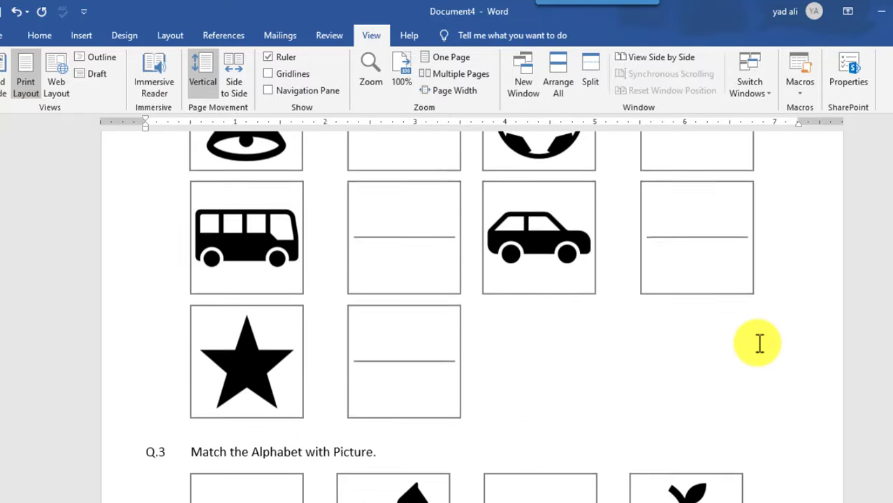
{"action": "scroll", "coordinate": [759, 343], "scroll_direction": "down", "scroll_amount": 2}
{"action": "left_click", "coordinate": [390, 299]}
{"action": "key", "text": "Tab"}
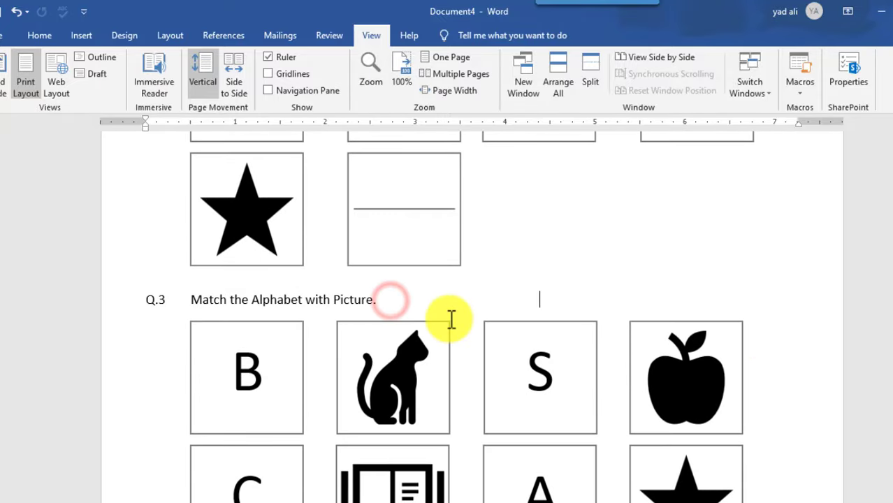
{"action": "scroll", "coordinate": [530, 342], "scroll_direction": "down", "scroll_amount": 6}
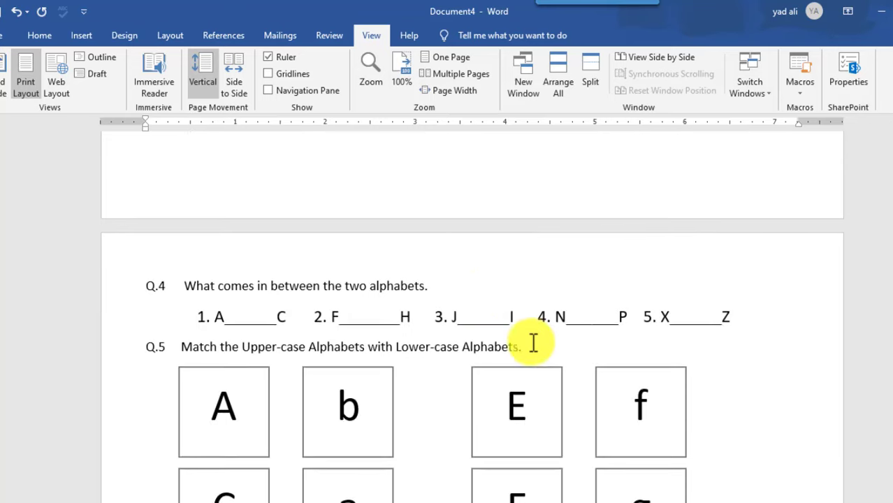
{"action": "left_click", "coordinate": [464, 294]}
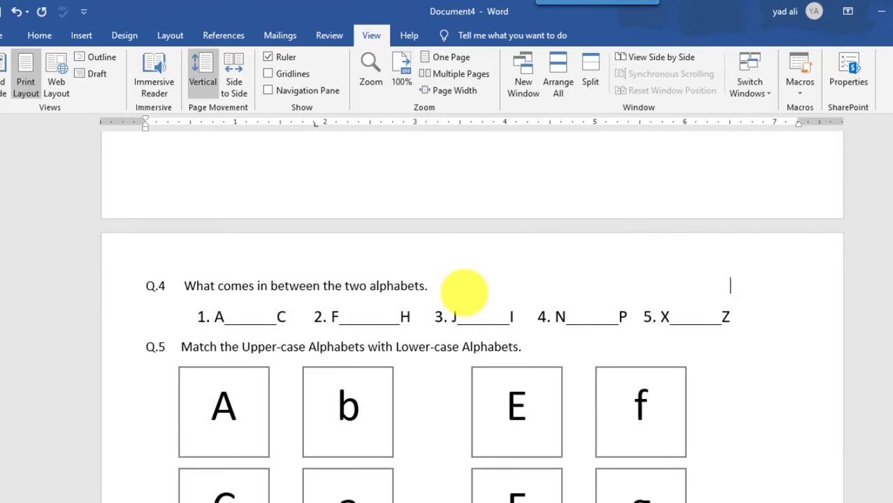
Paste (10 Marks) at the right end of the Q.5 heading line.
{"action": "scroll", "coordinate": [544, 341], "scroll_direction": "down", "scroll_amount": 4}
{"action": "scroll", "coordinate": [545, 341], "scroll_direction": "up", "scroll_amount": 4}
{"action": "left_click", "coordinate": [546, 341]}
{"action": "key", "text": "ctrl+v"}
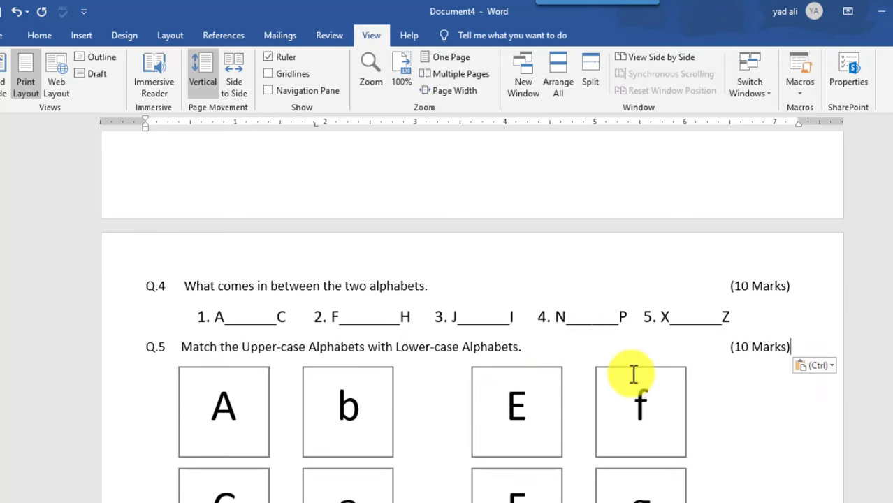
{"action": "scroll", "coordinate": [757, 419], "scroll_direction": "down", "scroll_amount": 3}
{"action": "scroll", "coordinate": [760, 421], "scroll_direction": "up", "scroll_amount": 3}
{"action": "scroll", "coordinate": [761, 423], "scroll_direction": "up", "scroll_amount": 20}
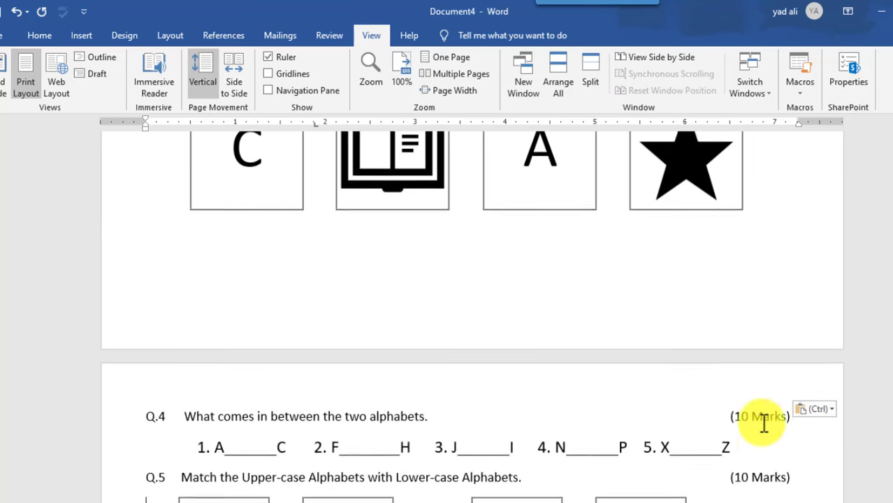